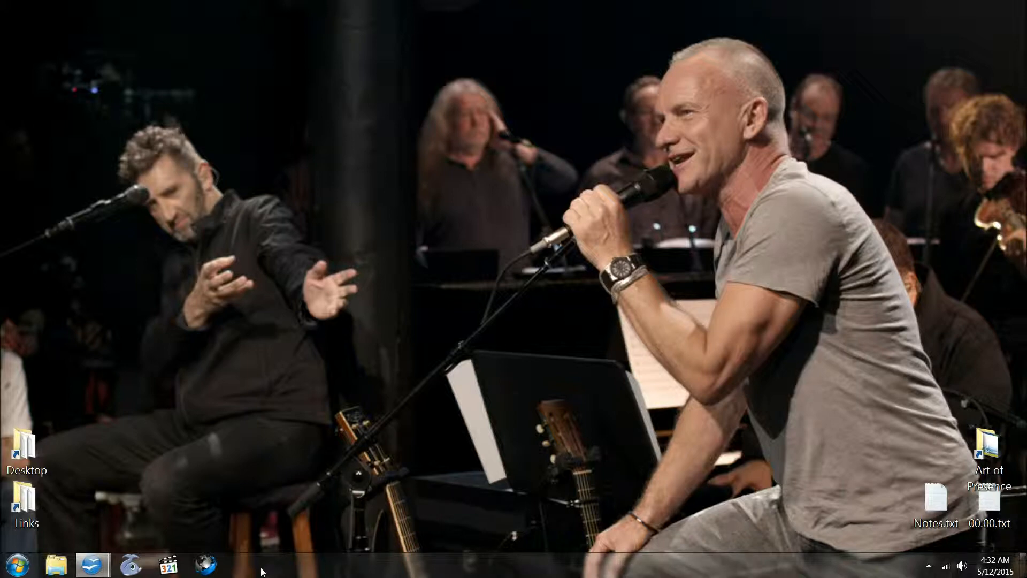
- Launch Cyberfox, open the bookmarked Bliss Writer blog and start a new post
click(216, 570)
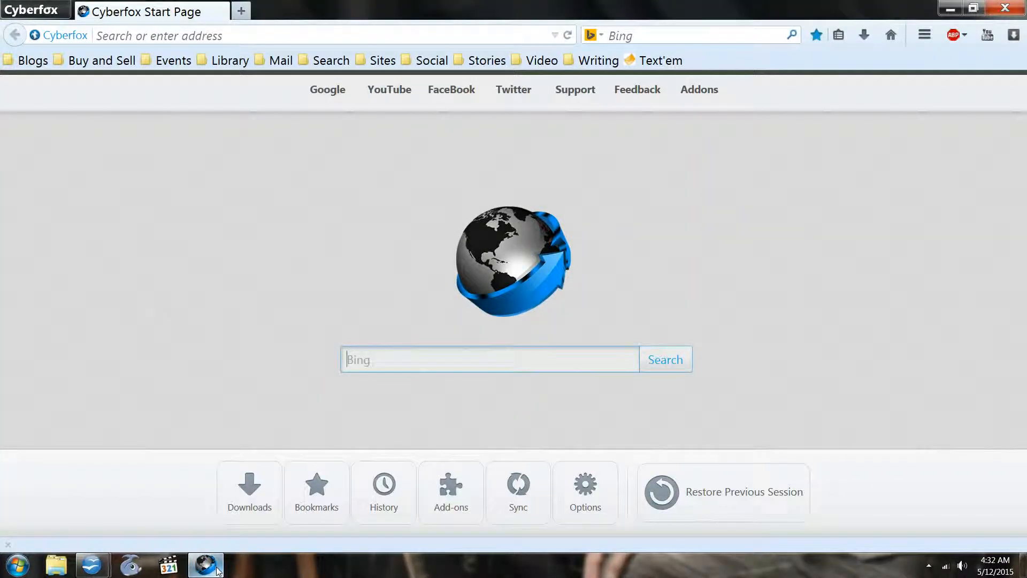
click(14, 65)
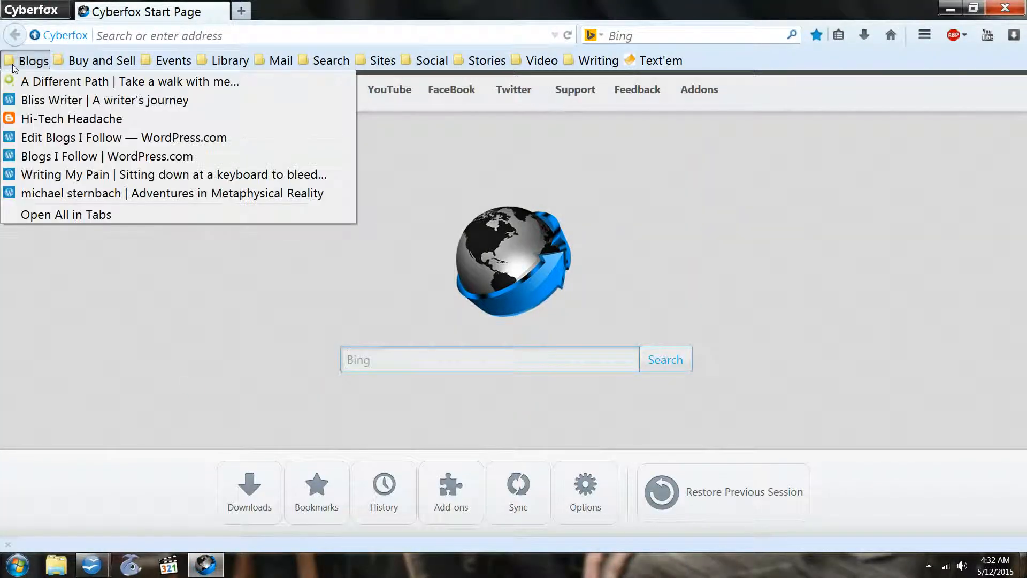
click(12, 98)
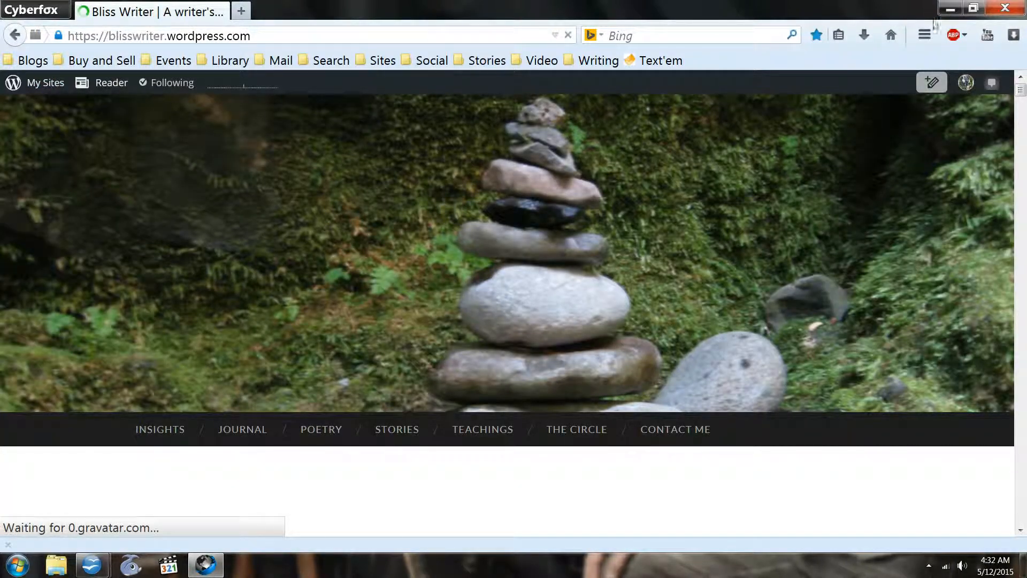
click(932, 83)
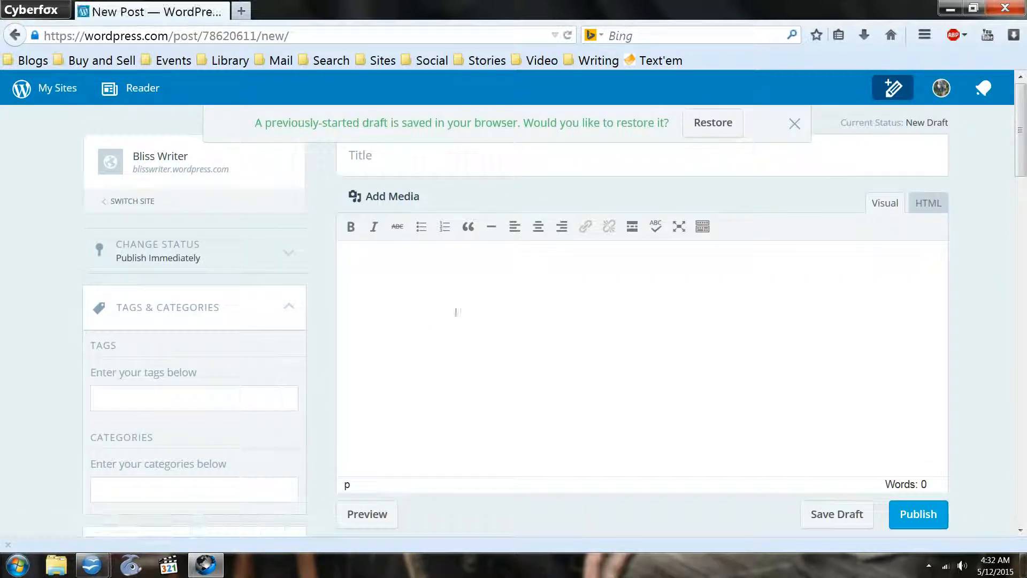
- Title the new post "Test" and place the cursor in its body
click(385, 159)
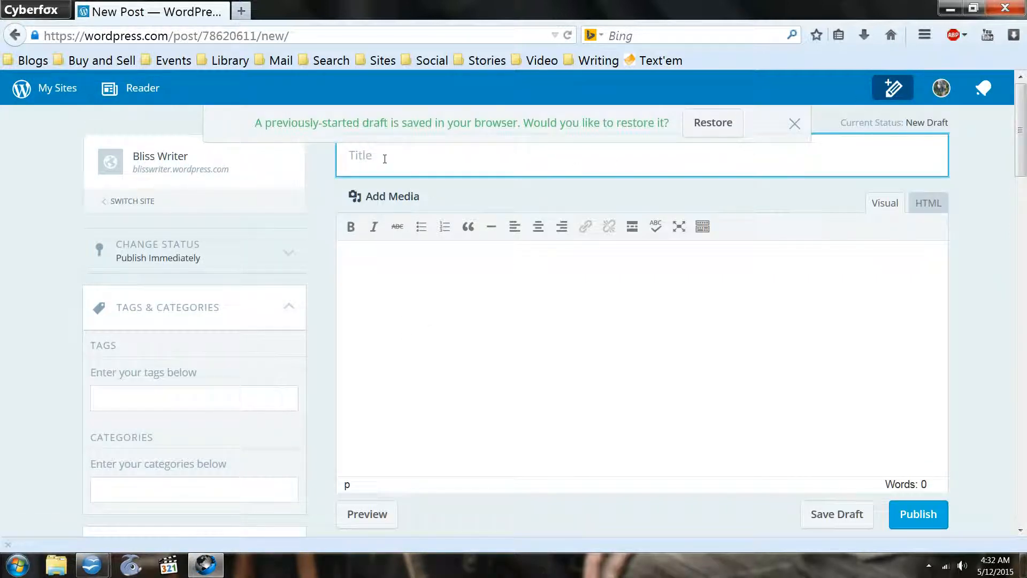
text(Test)
click(408, 302)
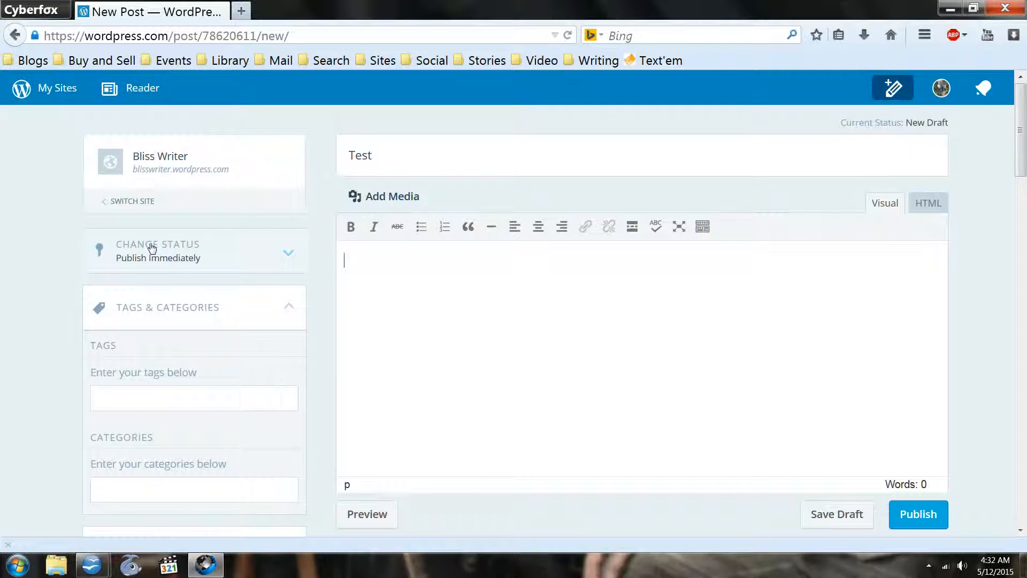
- In the advanced settings, switch the post format to Image and back to Standard
scroll(152, 252, down, 15)
scroll(152, 252, down, 7)
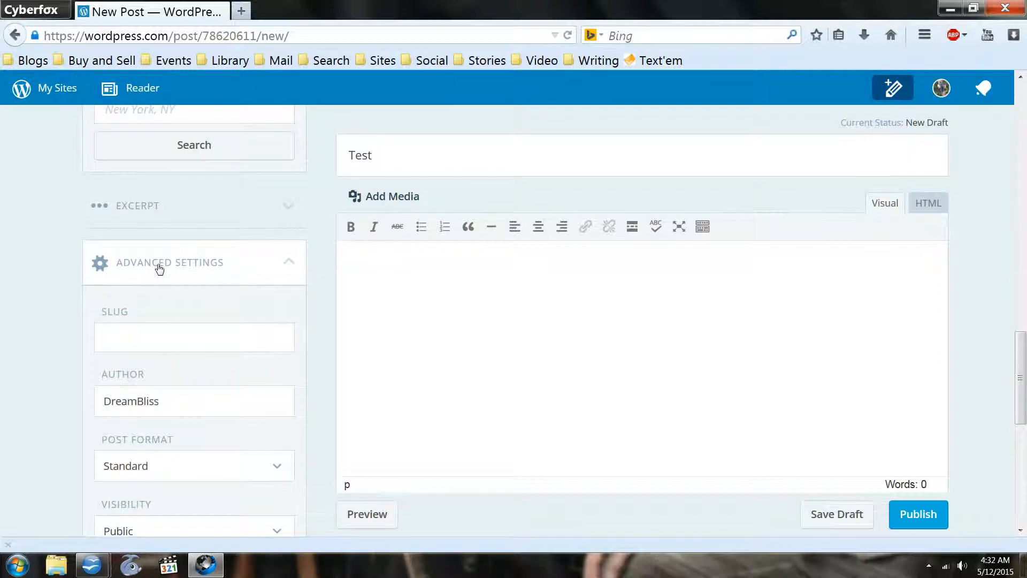
scroll(254, 287, down, 5)
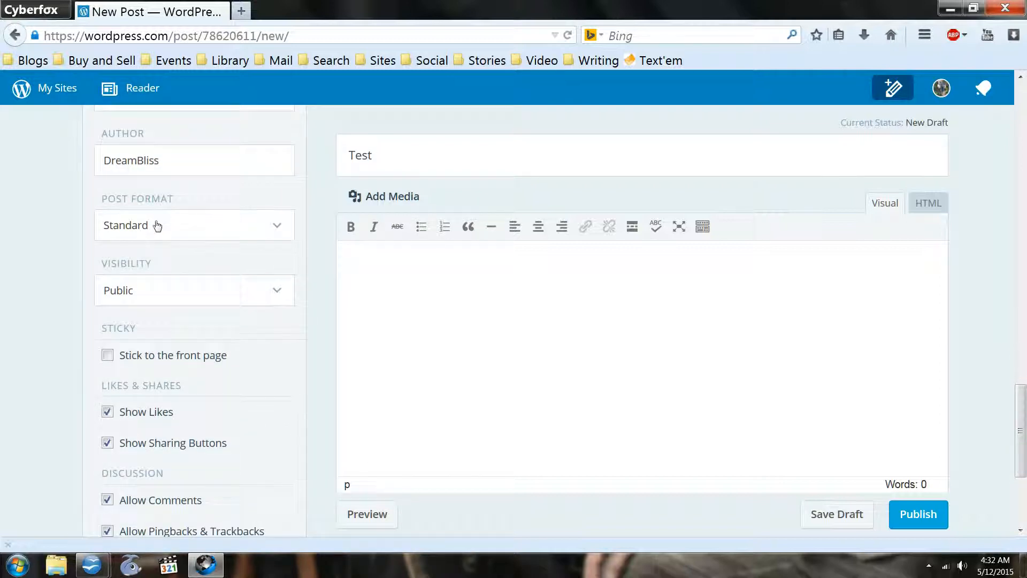
click(277, 229)
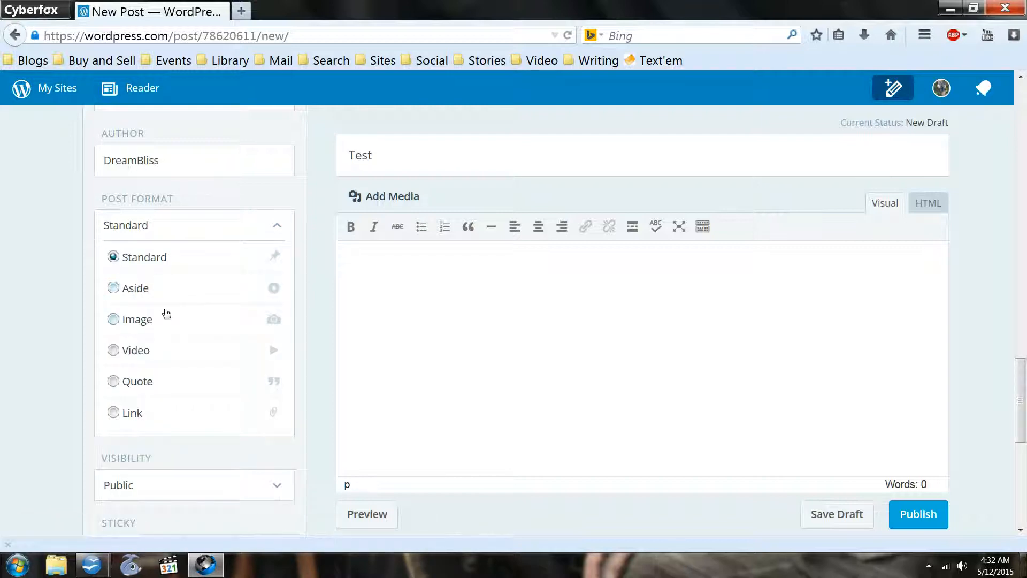
click(113, 320)
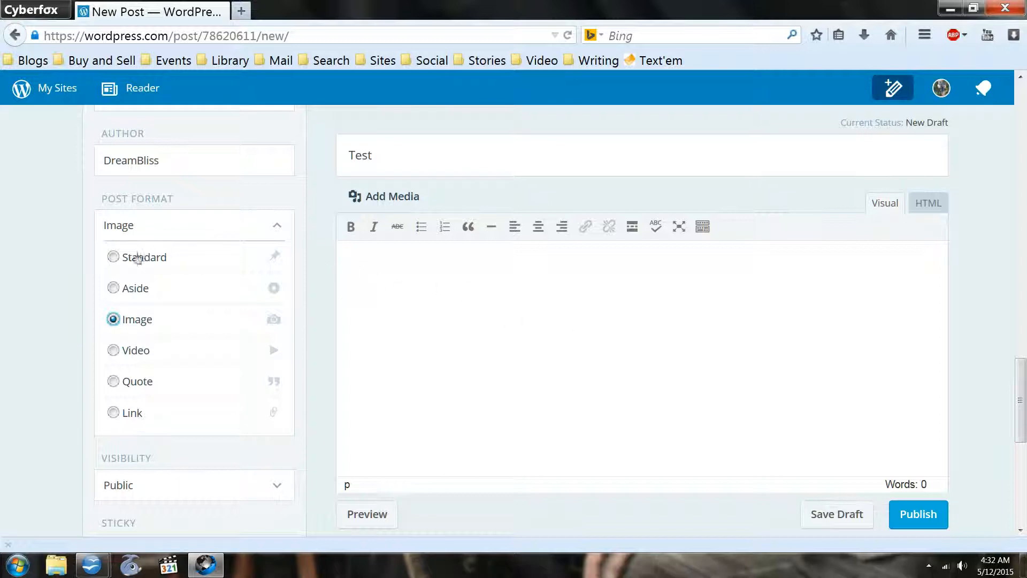
click(114, 258)
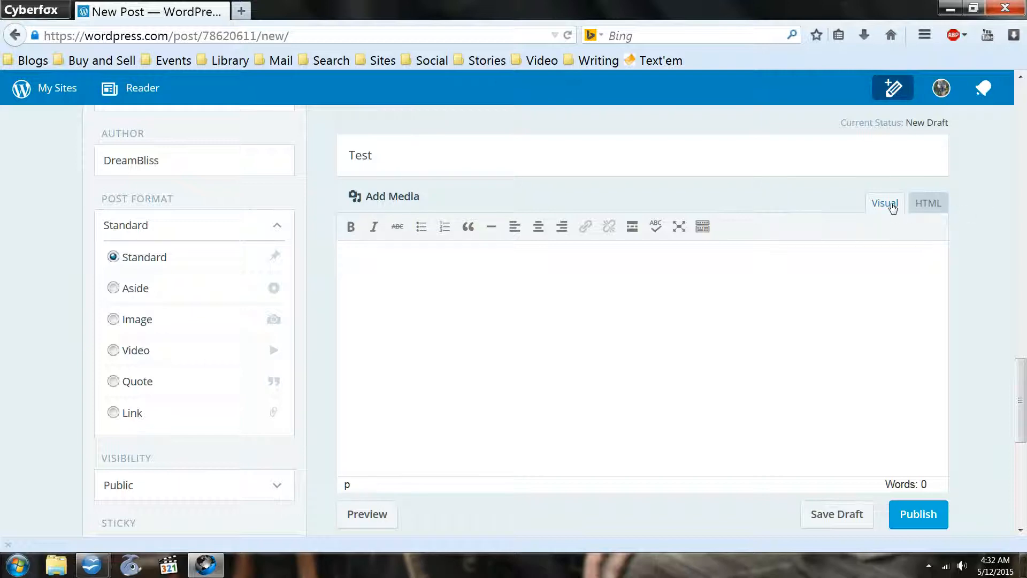
- Insert the donut image do-not.jpg from the media library into the post body
click(397, 198)
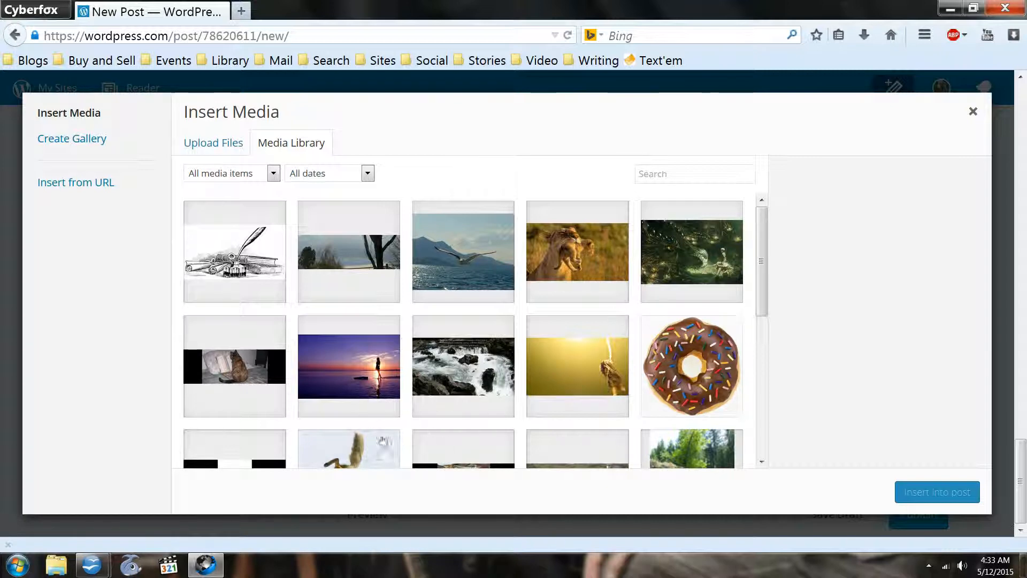
click(701, 348)
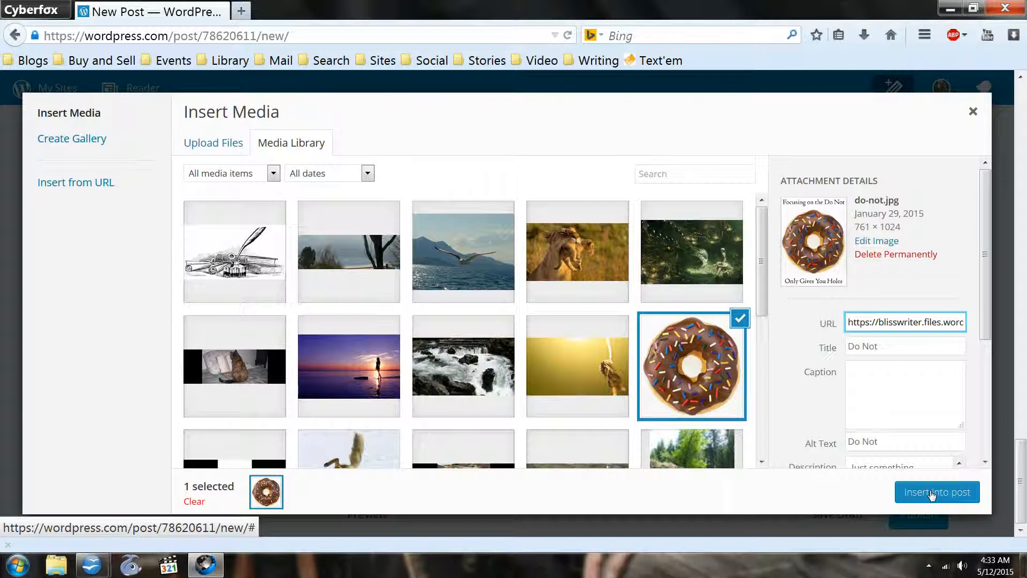
click(213, 148)
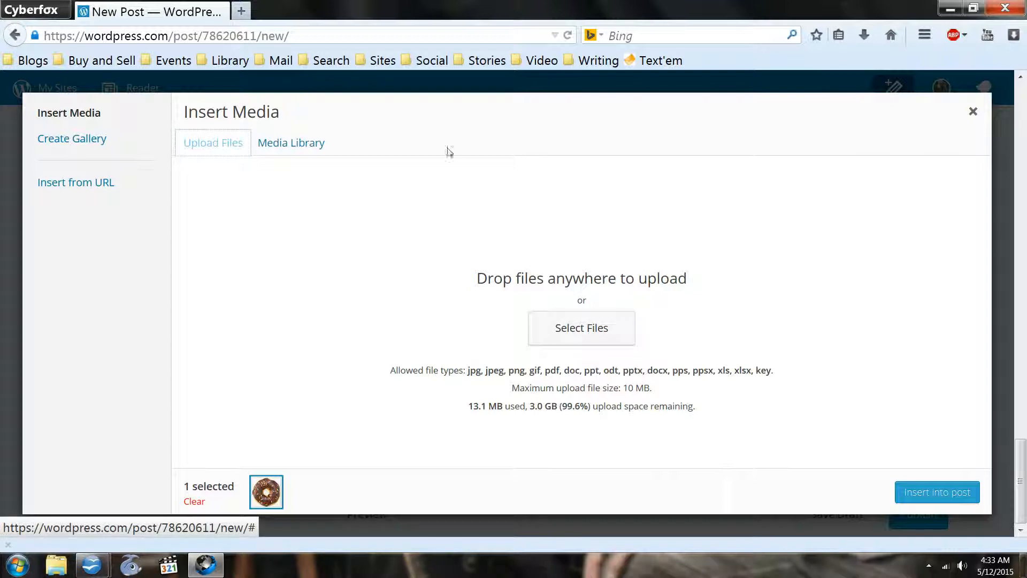
click(283, 146)
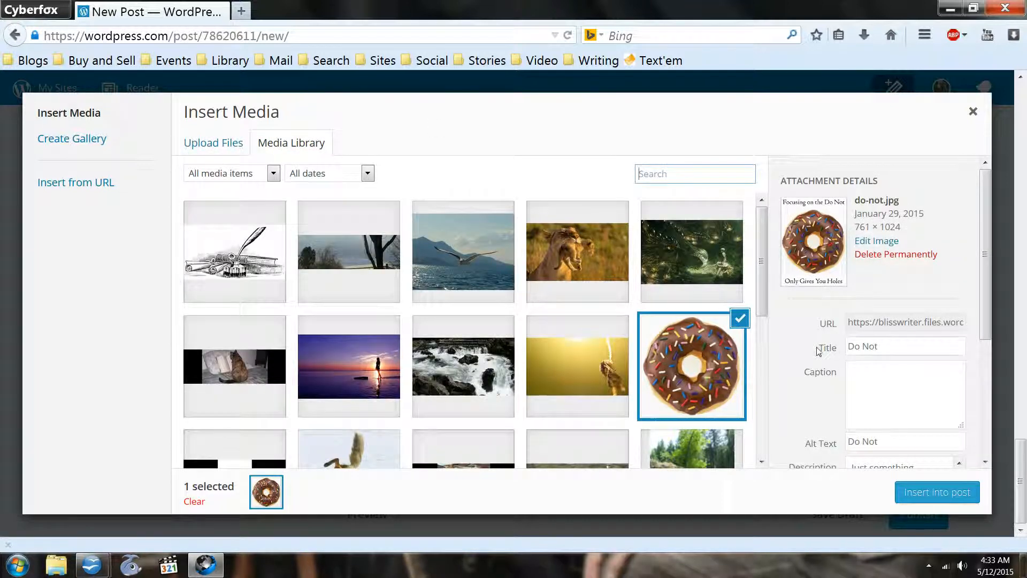
click(919, 493)
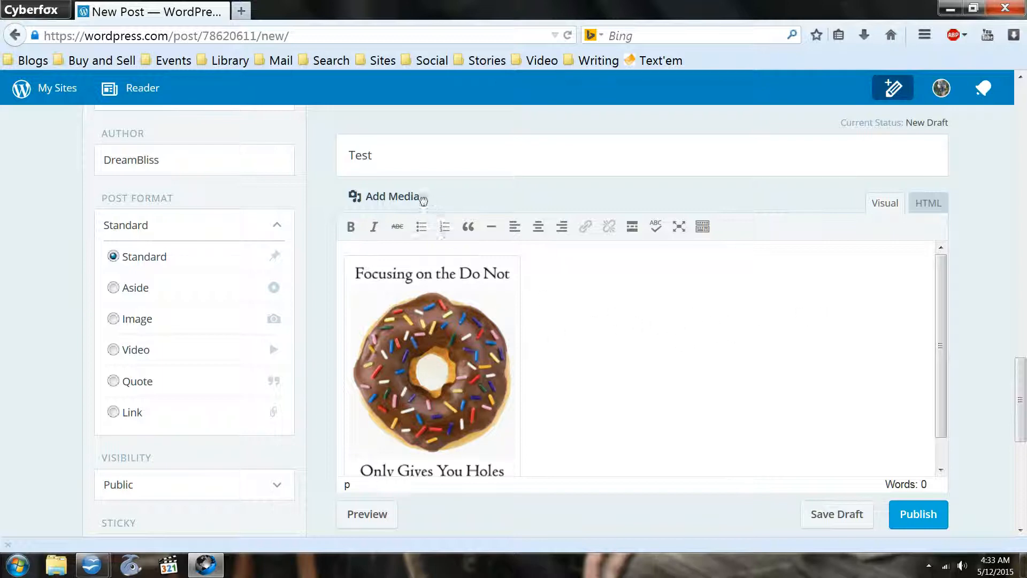
- Insert the "You're doing it wrong" squirrel image from the media library beside the donut image
click(389, 201)
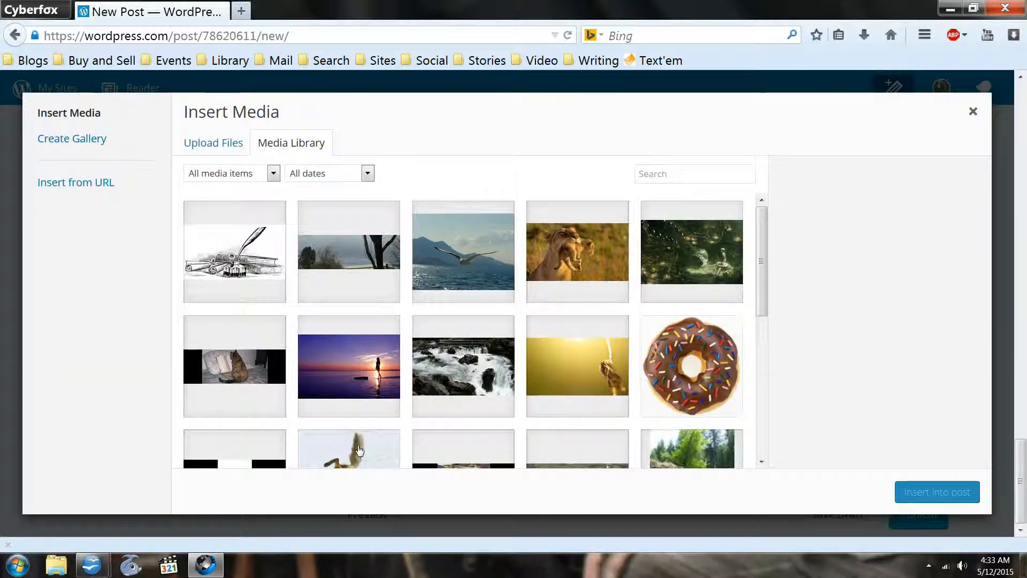
click(362, 459)
click(933, 491)
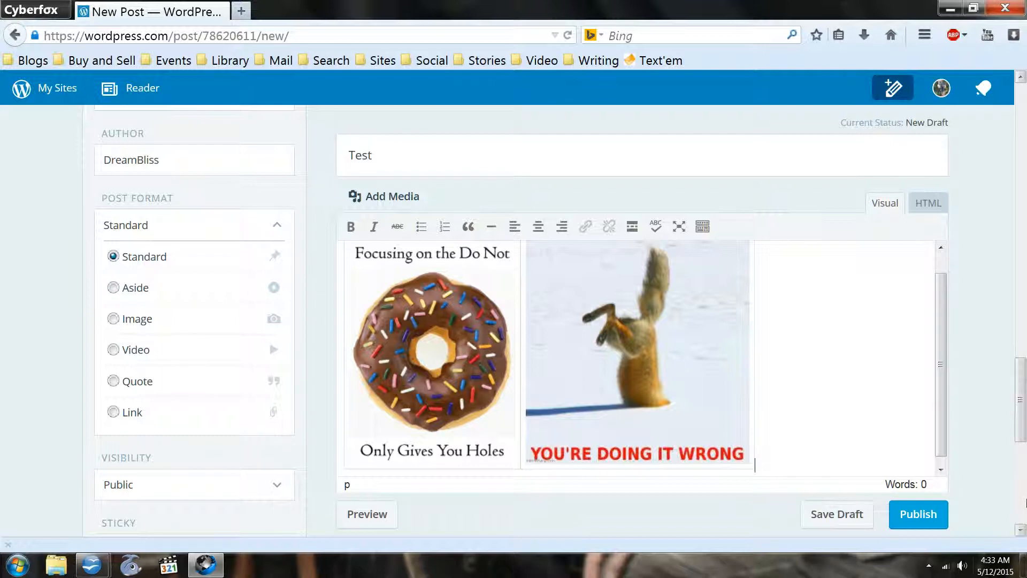
- Publish the Test post and open its live page in a new browser tab
click(914, 517)
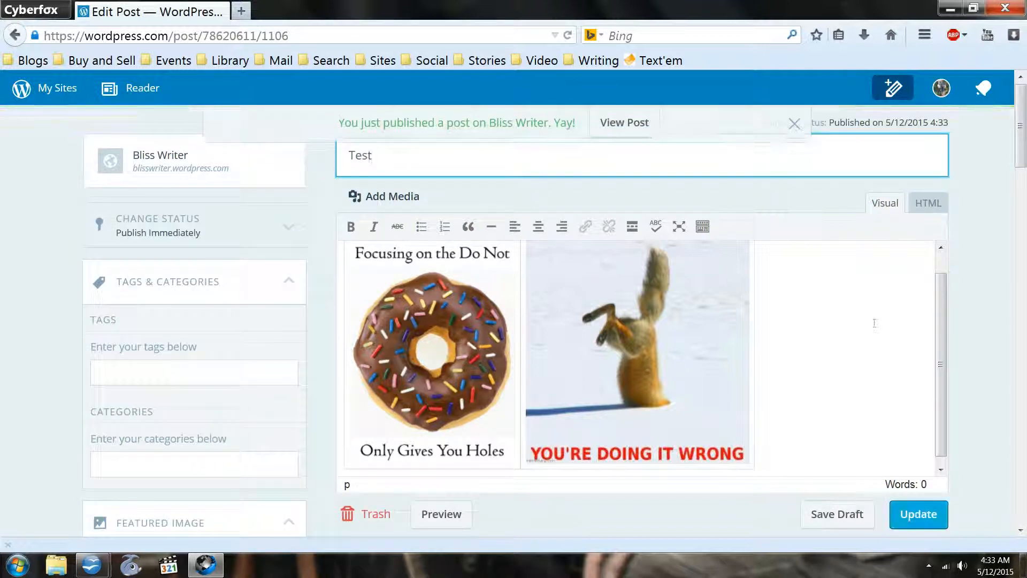
right_click(621, 126)
click(648, 133)
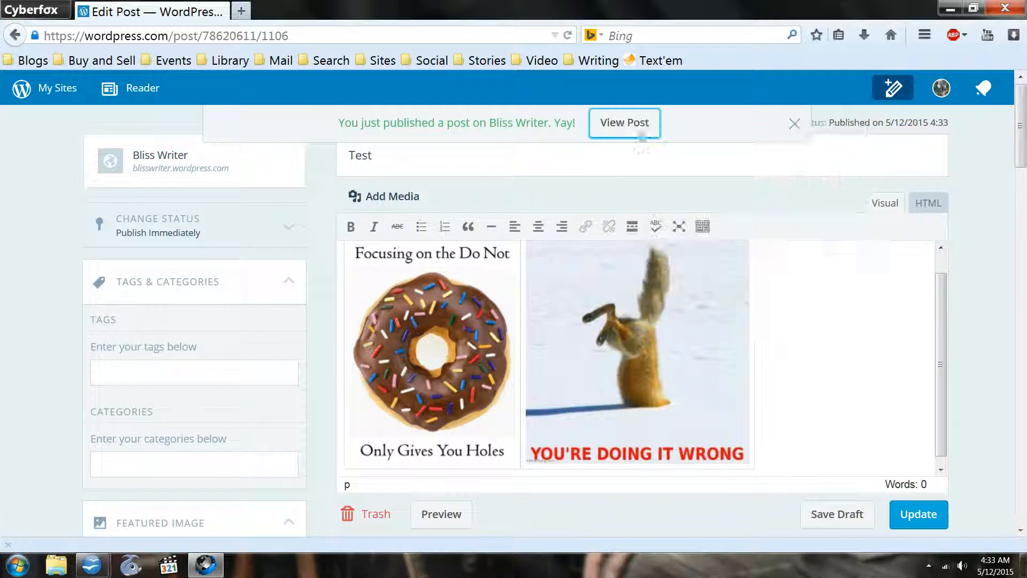
click(277, 11)
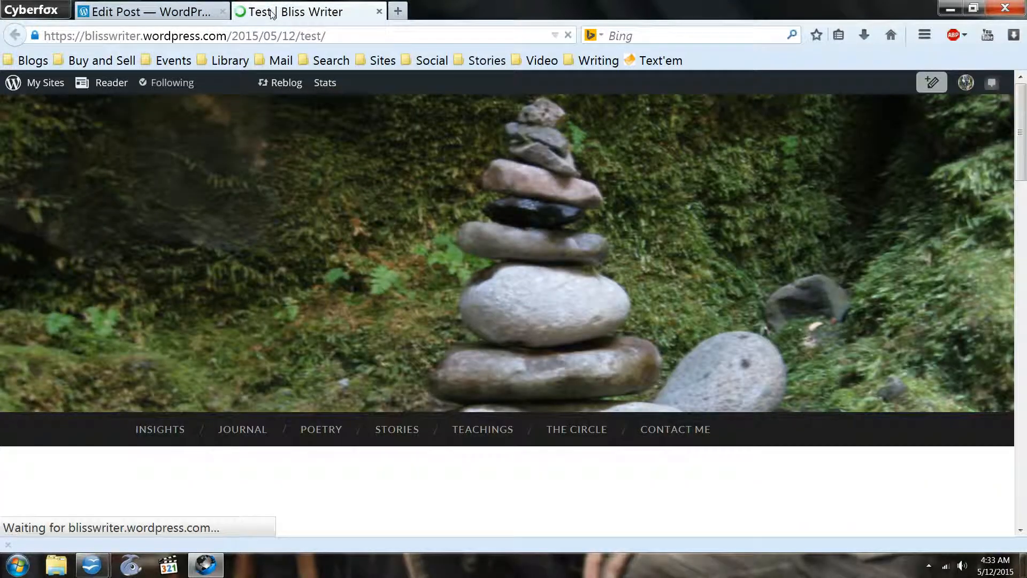
- Examine how the title and the two images are laid out in the published Standard-format post
scroll(607, 223, down, 5)
scroll(612, 232, down, 3)
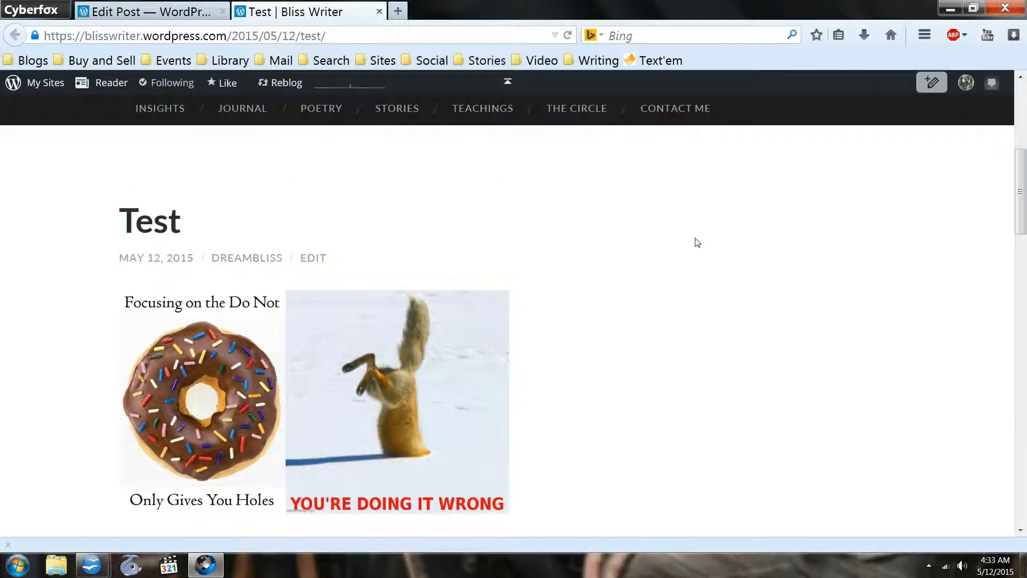
scroll(697, 243, down, 3)
scroll(695, 238, up, 3)
click(161, 12)
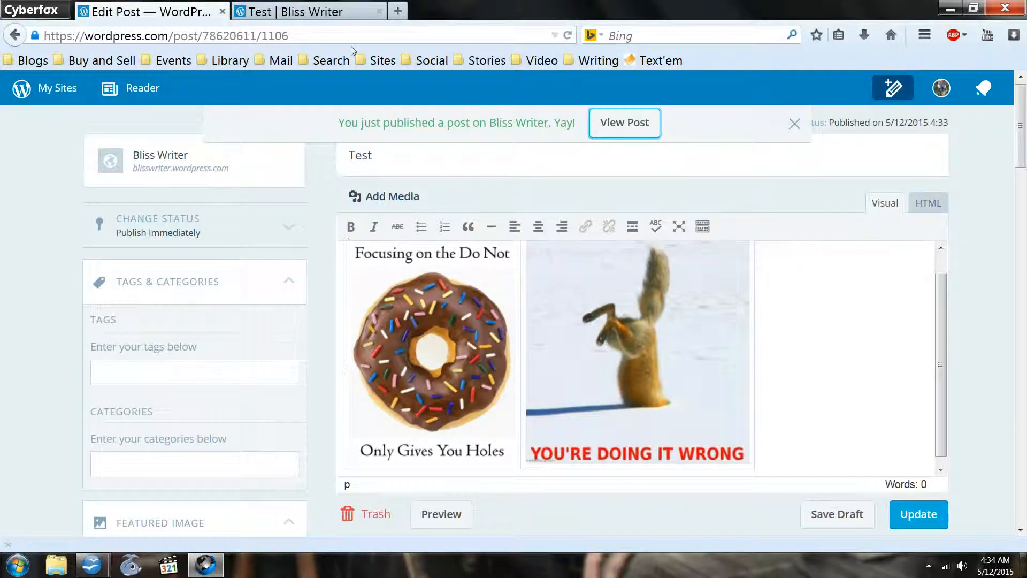
click(284, 7)
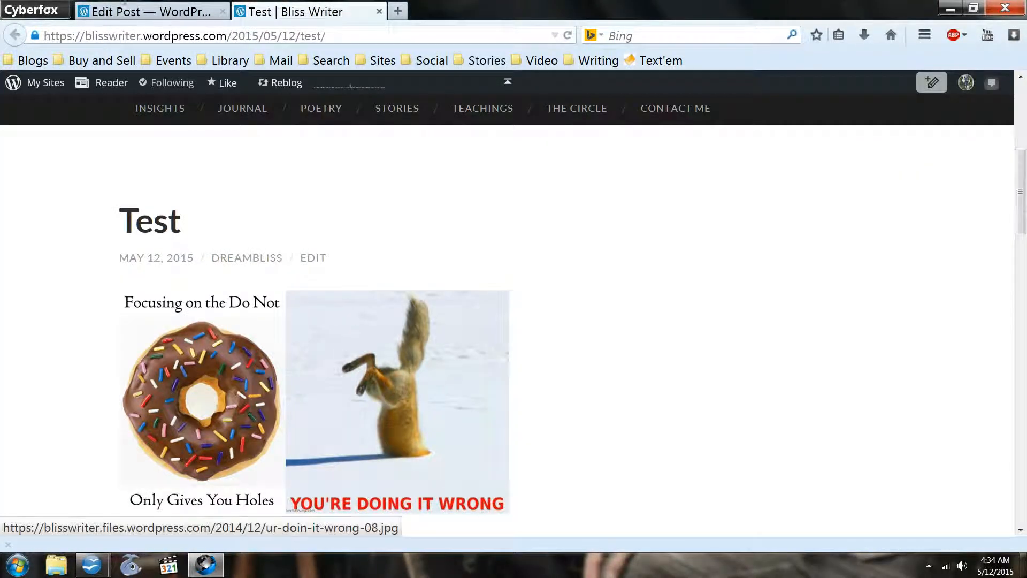
- Back in the post editor, change the post format to Image and update the published post
click(102, 10)
scroll(259, 416, down, 9)
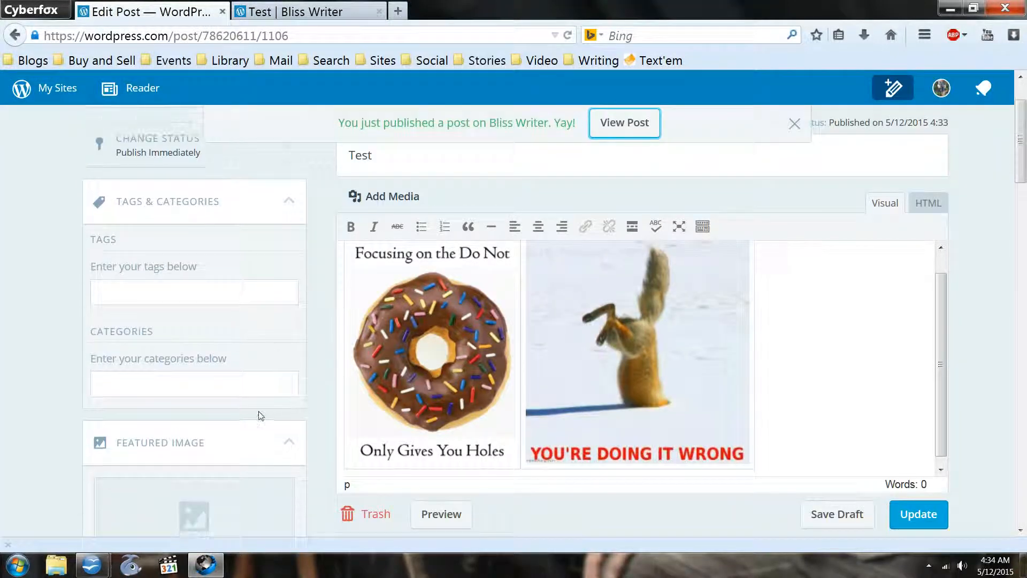
scroll(261, 416, down, 10)
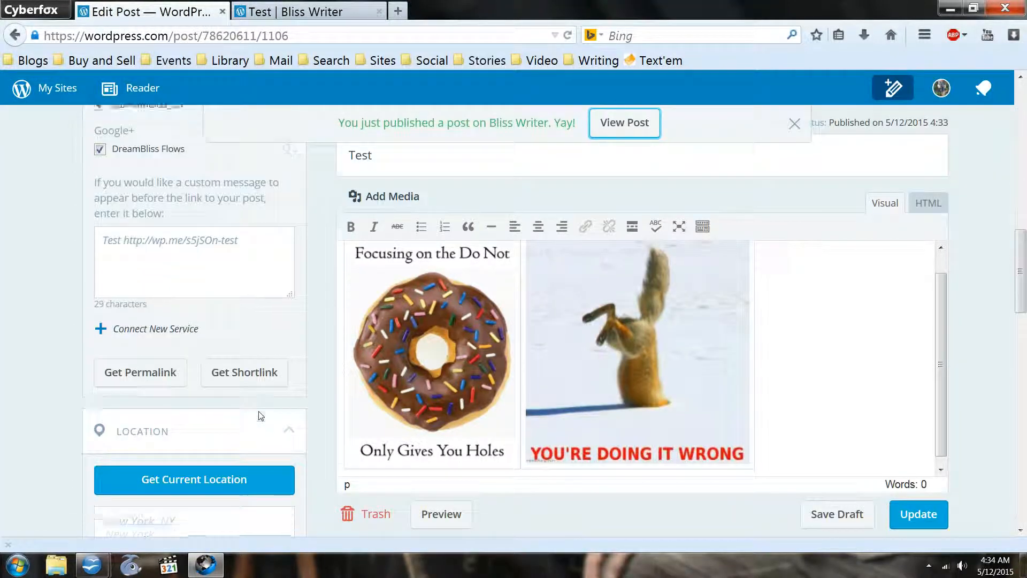
scroll(261, 415, down, 4)
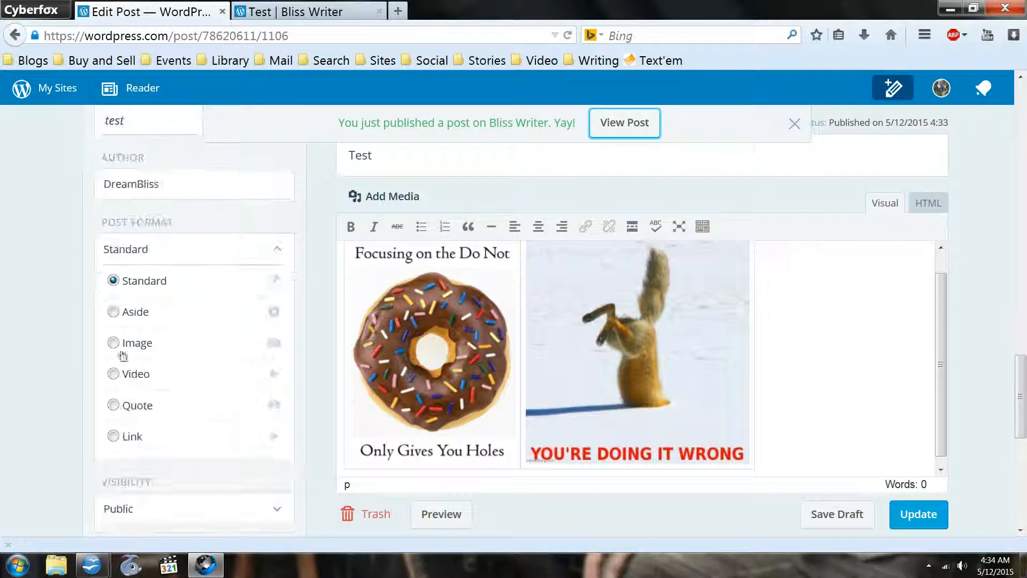
click(114, 344)
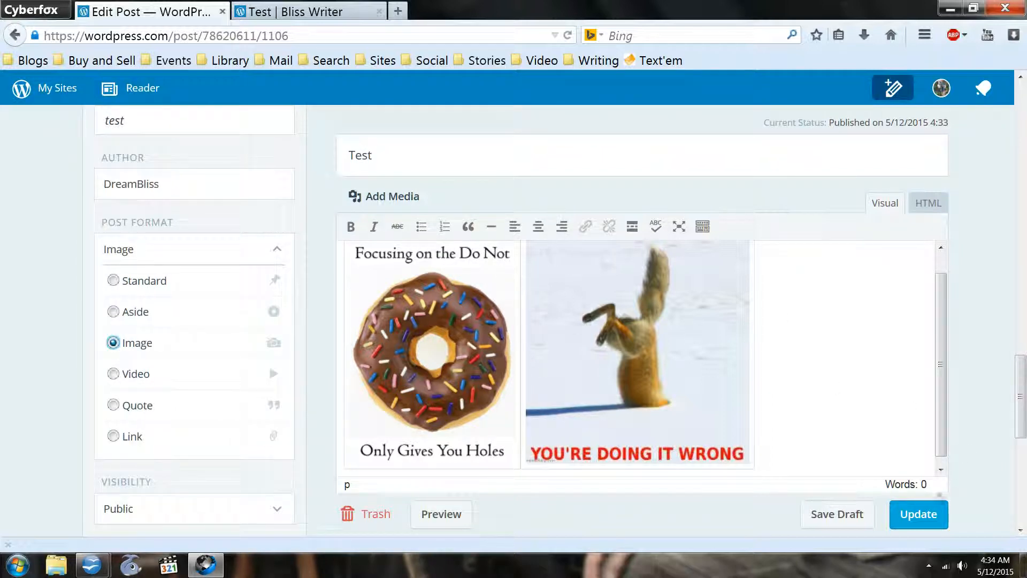
click(921, 520)
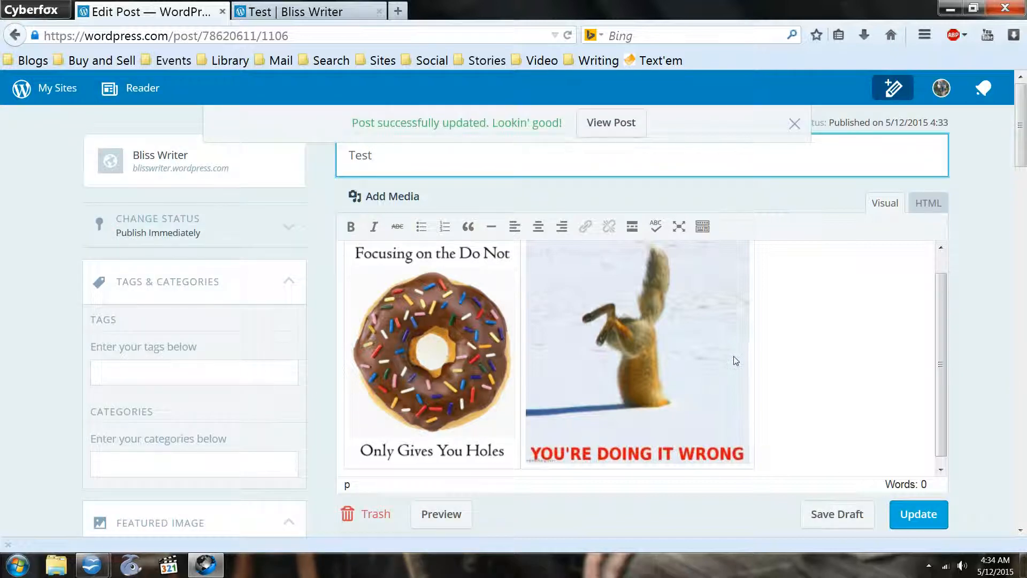
- Open the updated post in another tab and compare its layout with the earlier Standard-format page
right_click(599, 133)
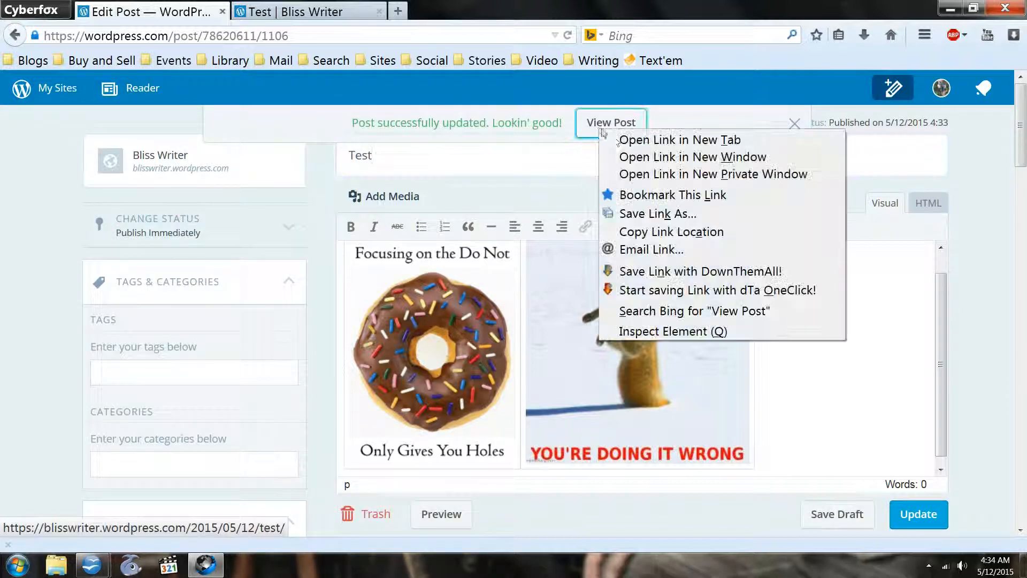
click(663, 140)
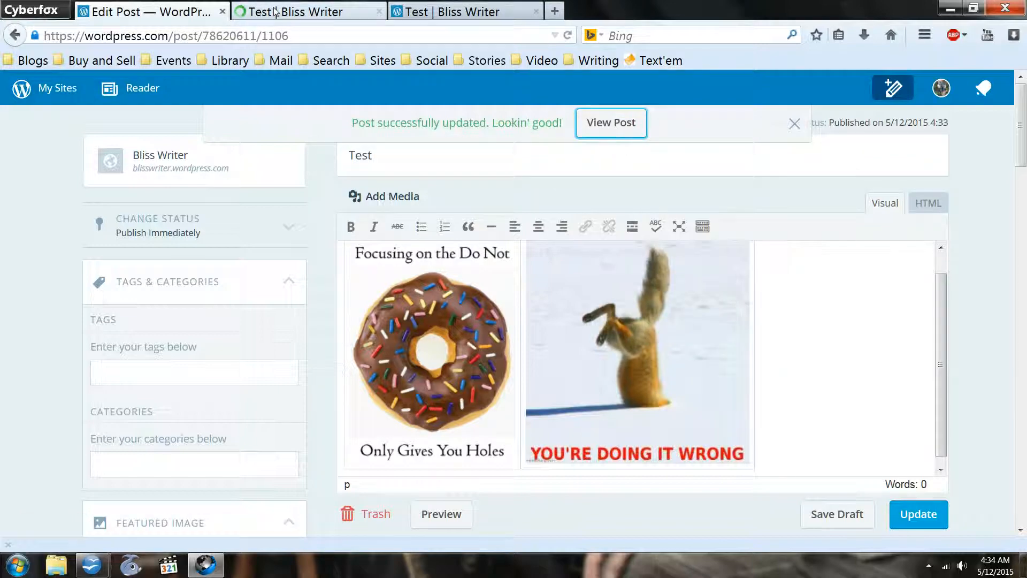
click(271, 11)
scroll(455, 400, down, 5)
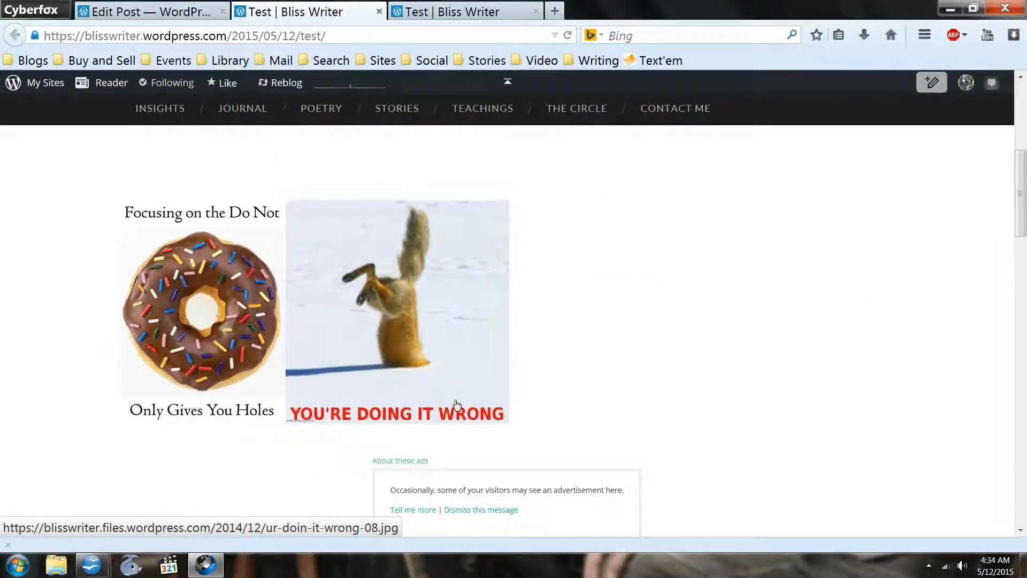
click(442, 17)
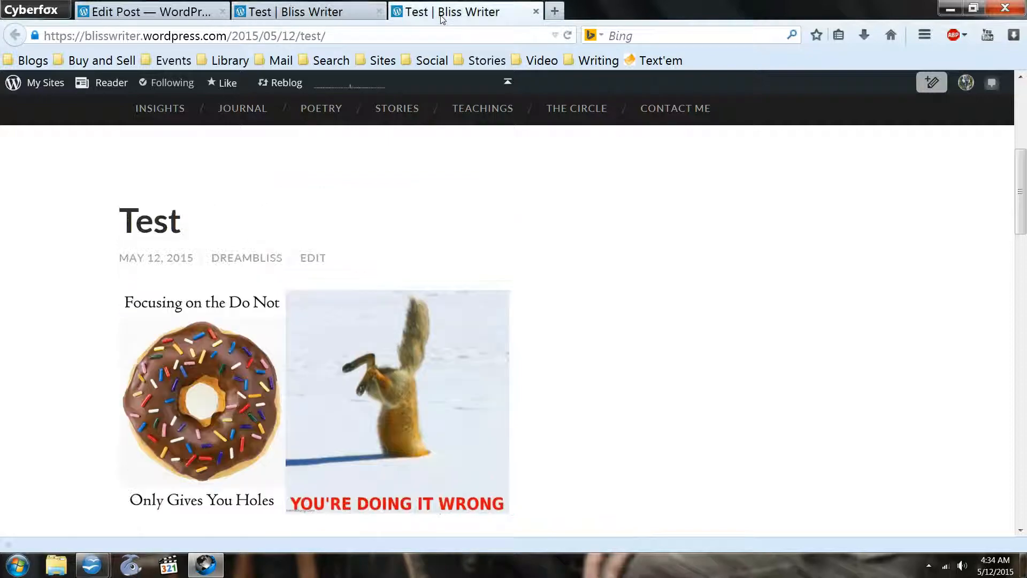
click(301, 12)
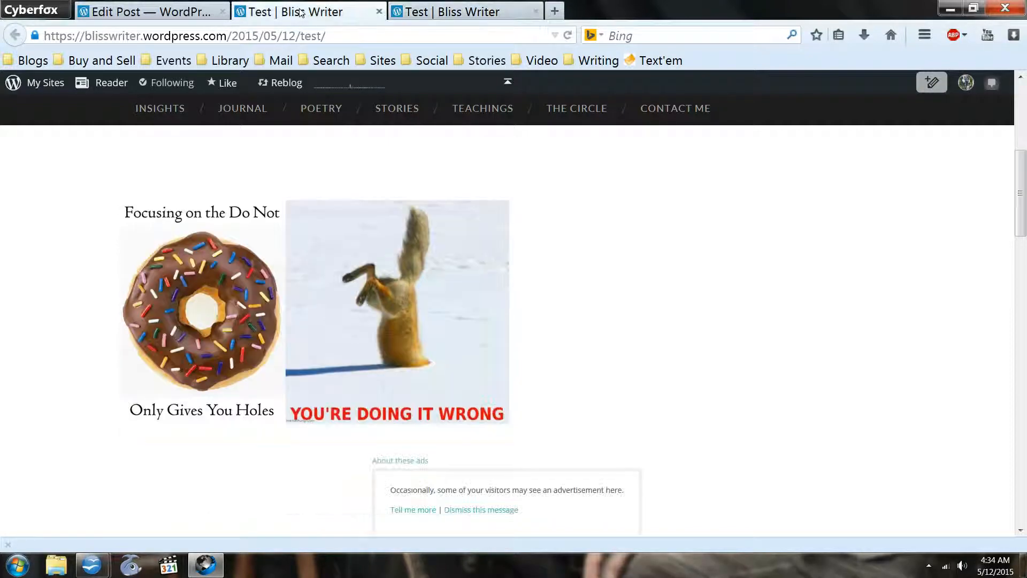
- Compare the title, image placement and sharing section of the two Test pages opened in separate tabs
click(505, 81)
scroll(608, 322, down, 10)
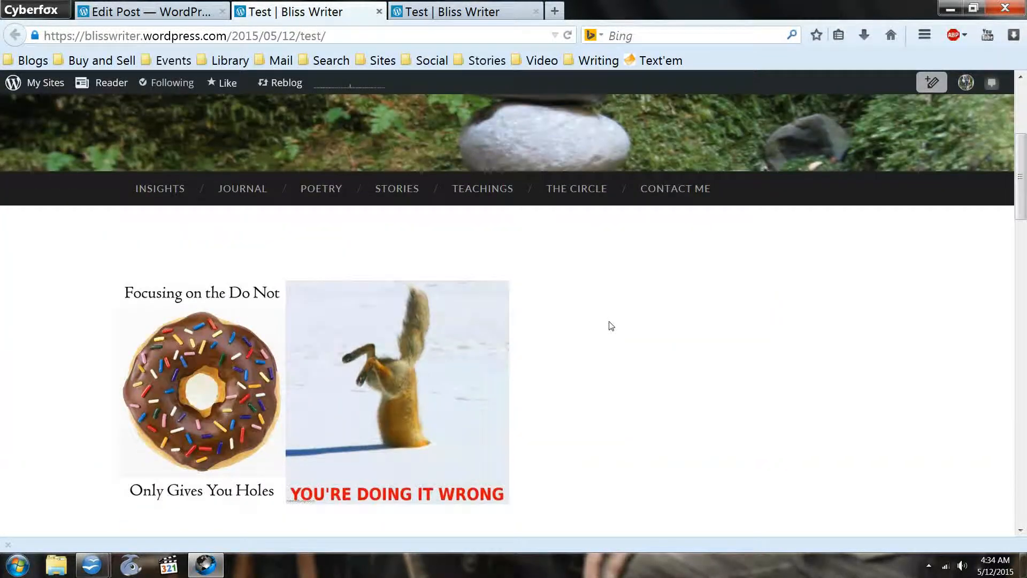
scroll(612, 325, up, 4)
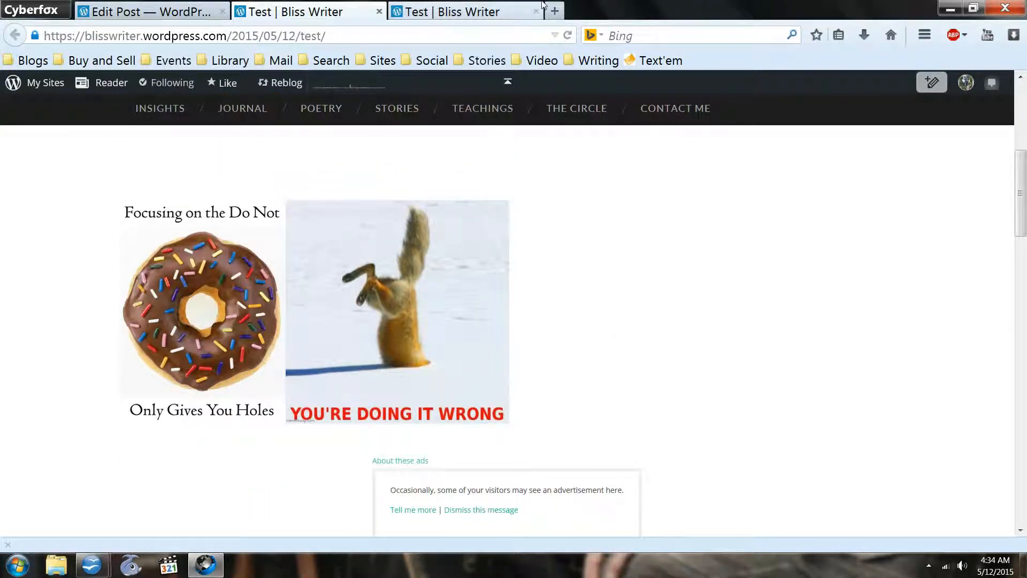
click(498, 9)
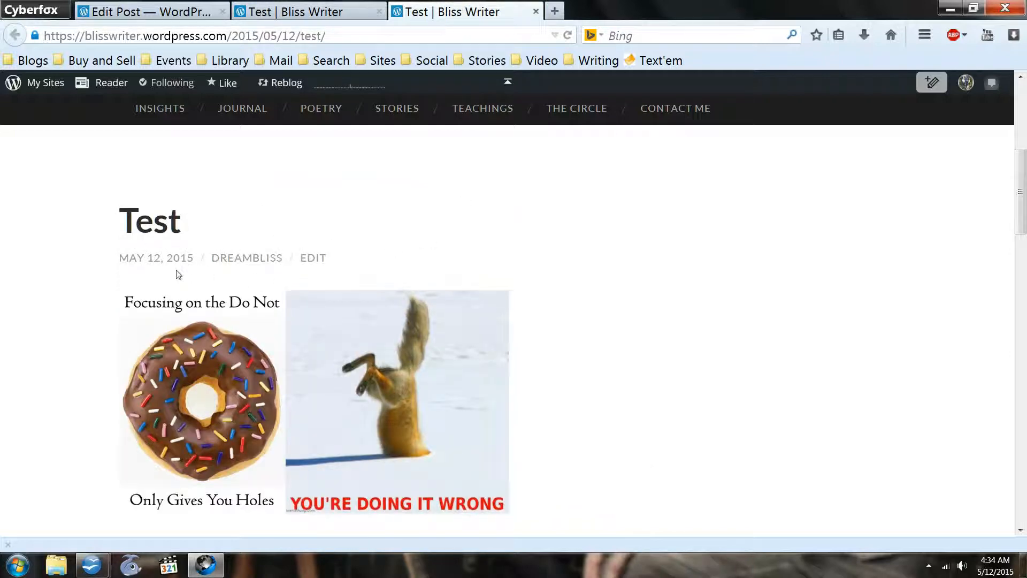
scroll(712, 303, down, 5)
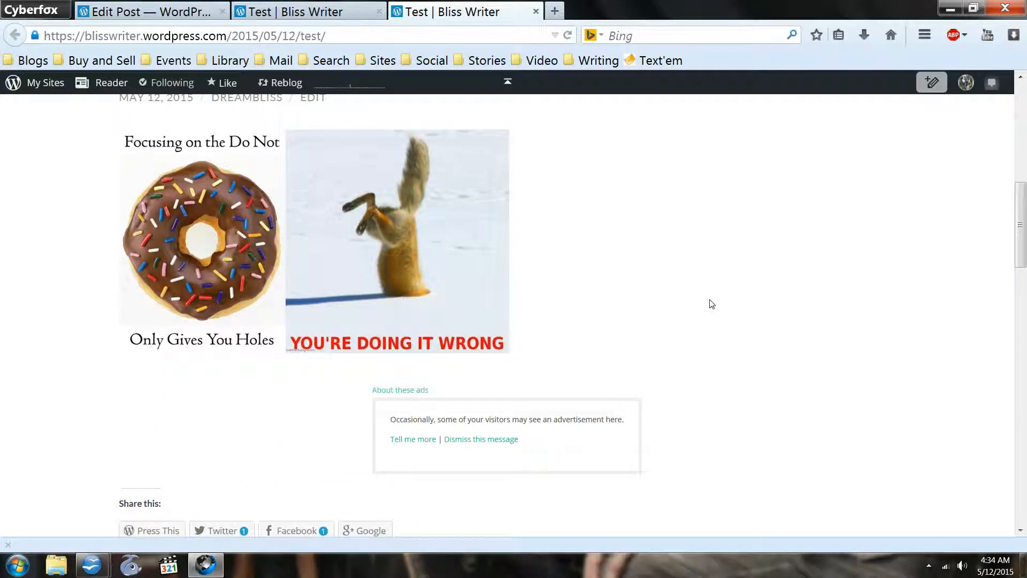
click(369, 12)
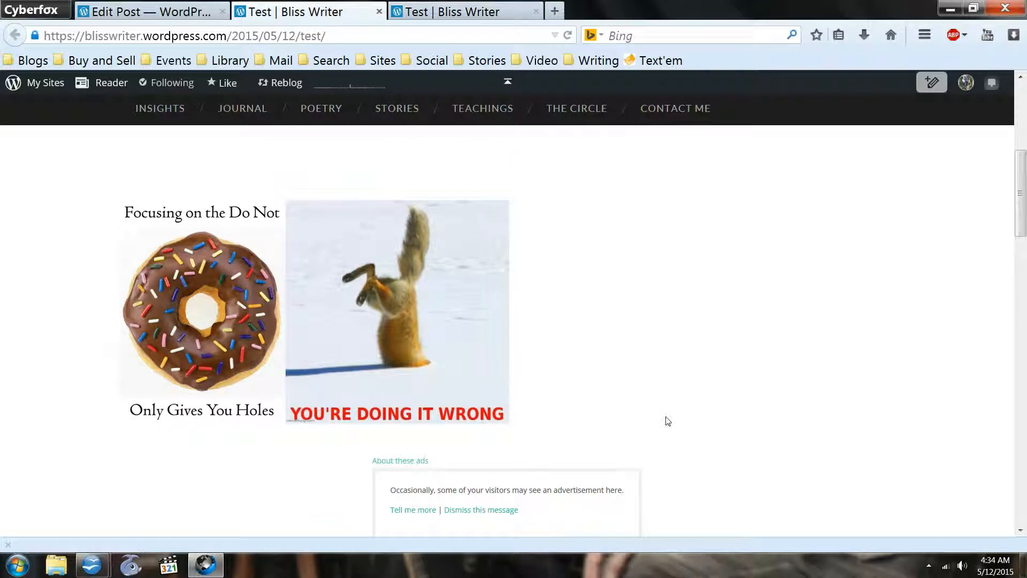
scroll(669, 415, down, 2)
scroll(642, 402, up, 2)
scroll(599, 385, down, 2)
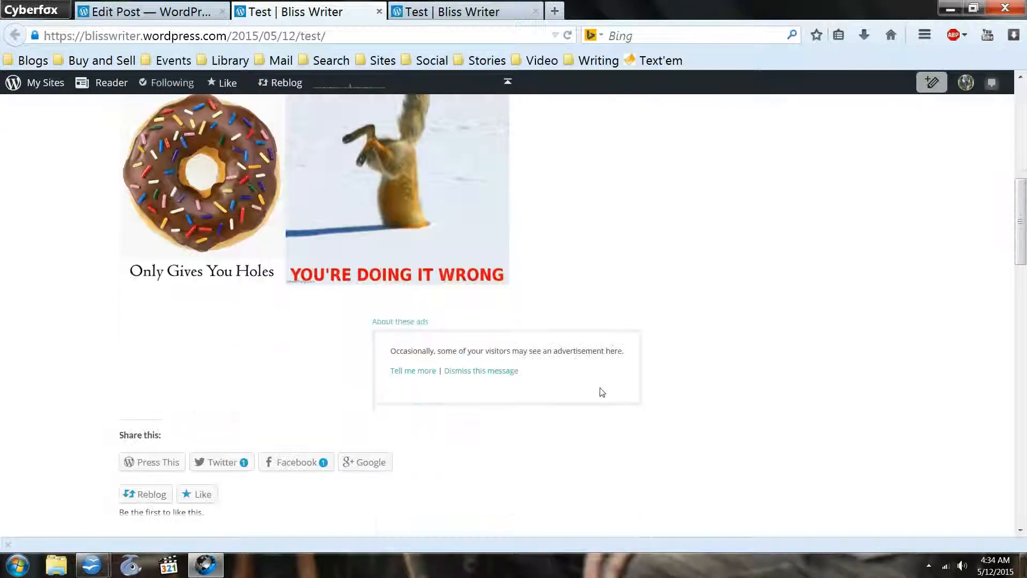
scroll(602, 392, down, 1)
scroll(602, 392, down, 3)
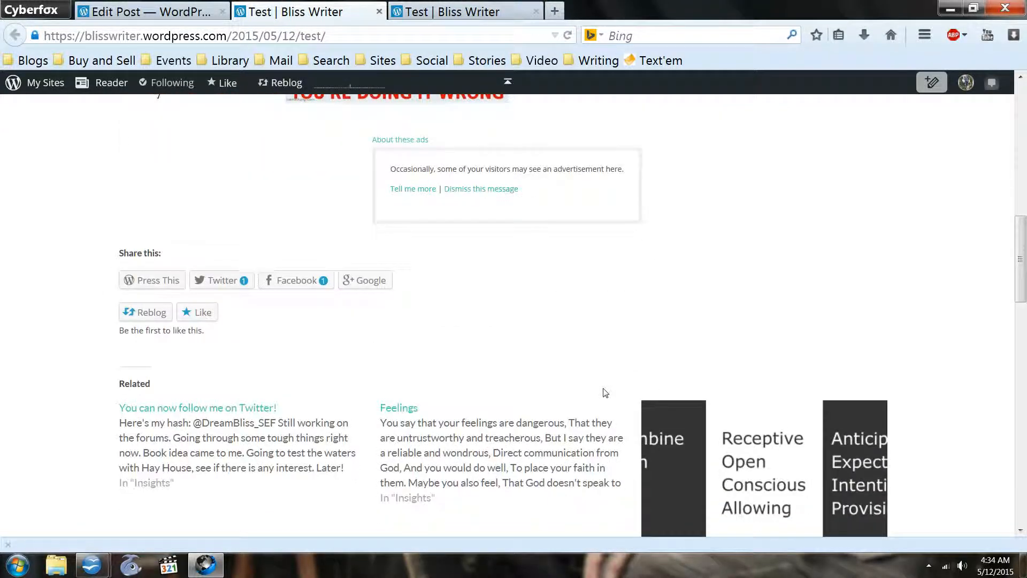
scroll(607, 390, up, 8)
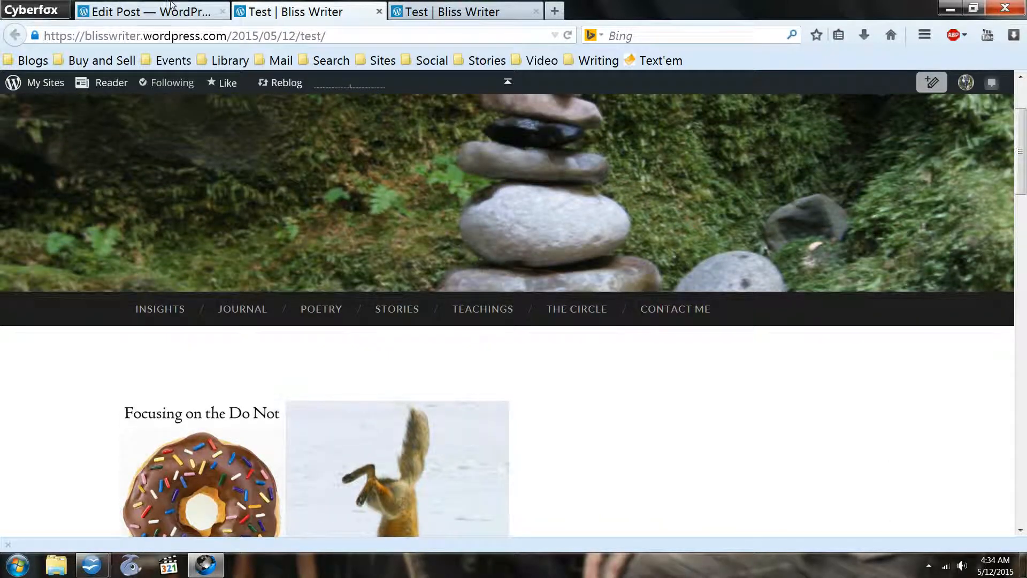
- Back in the post editor, set the post format to Standard and close the two live Test pages
click(145, 11)
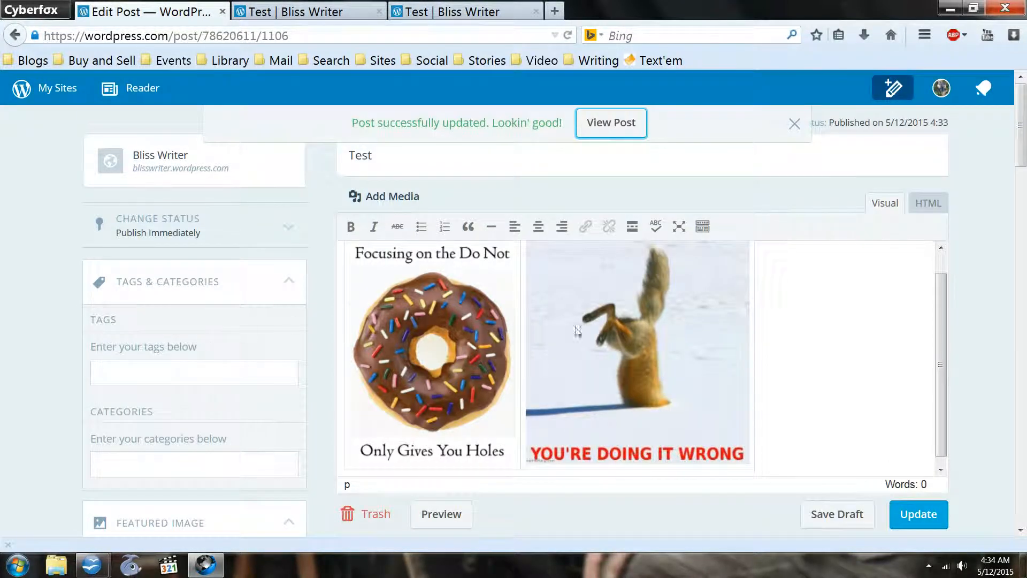
scroll(476, 300, down, 1)
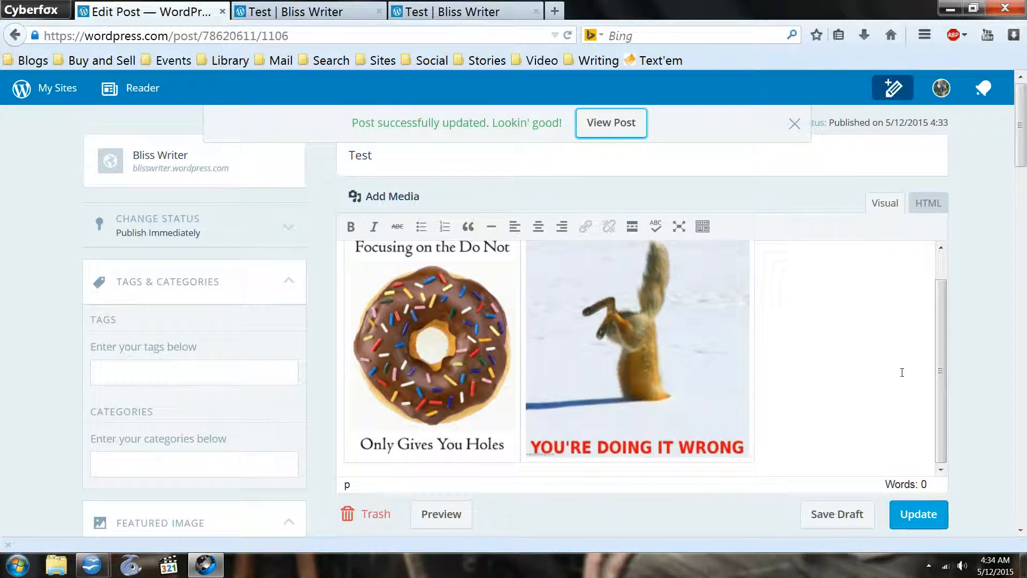
scroll(198, 449, down, 15)
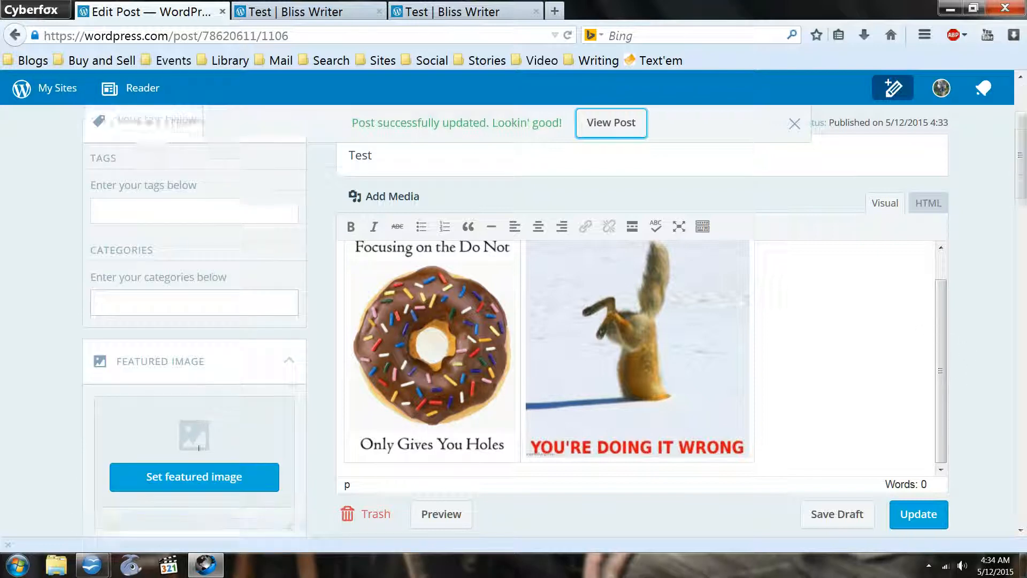
scroll(199, 455, down, 4)
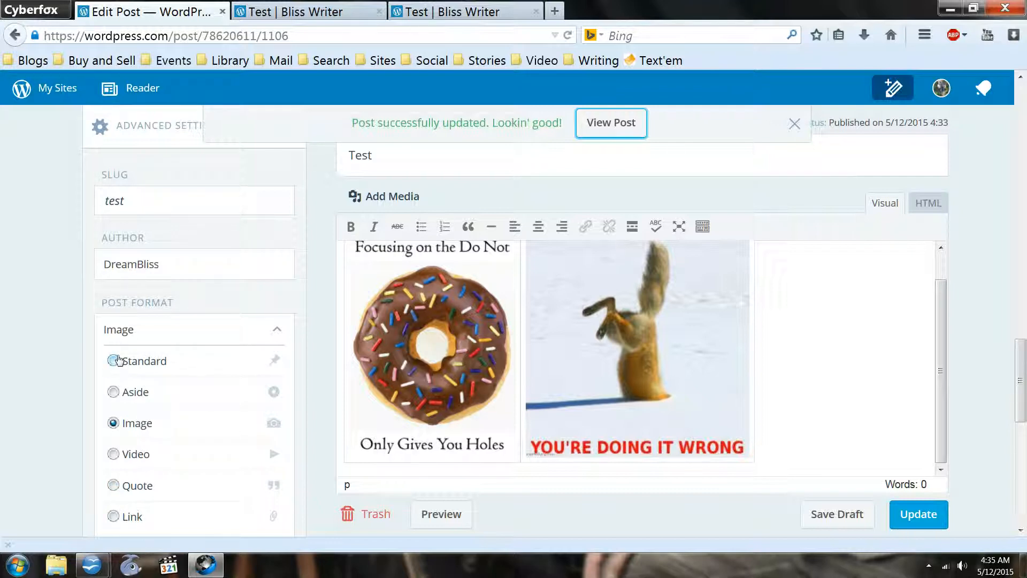
click(113, 361)
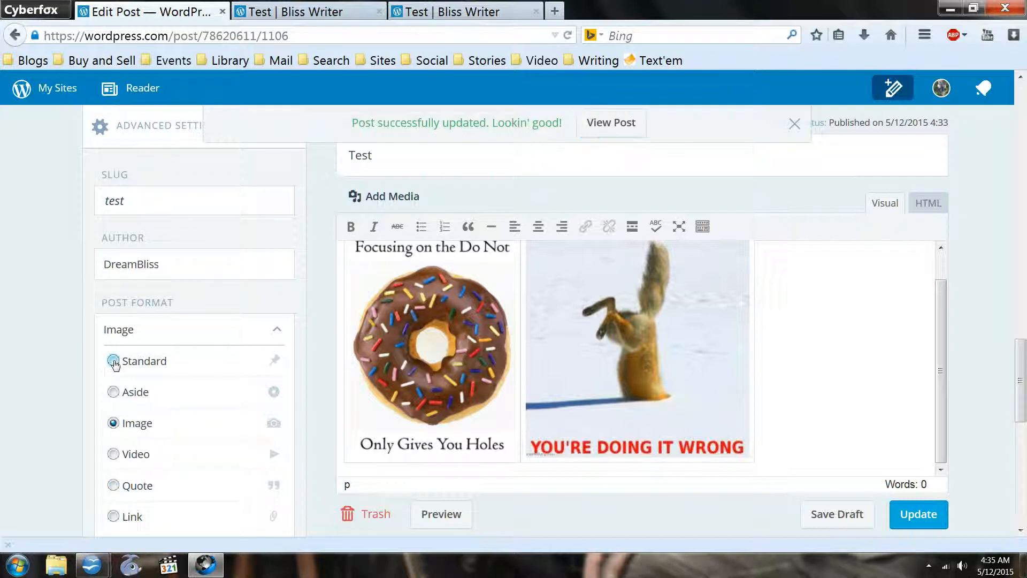
click(380, 11)
click(380, 11)
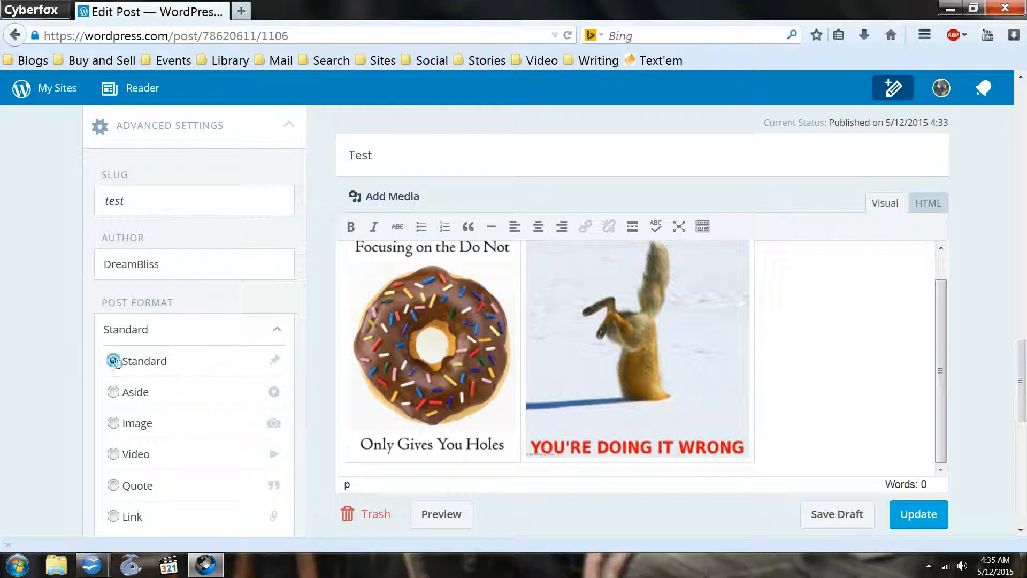
- Insert the media library photo of the green tree on mossy rocks after the squirrel image
click(842, 323)
click(387, 197)
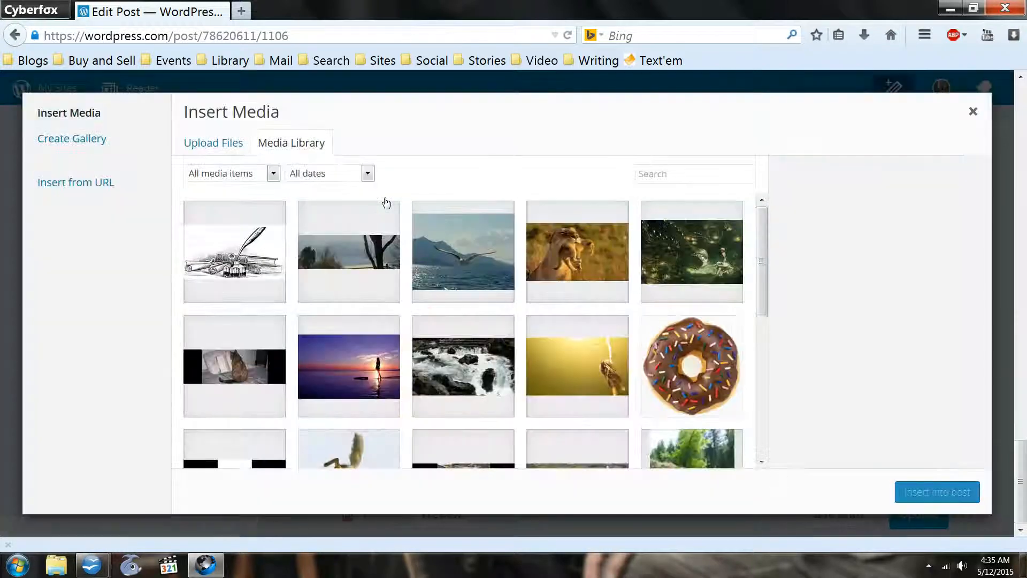
drag(759, 254, 748, 328)
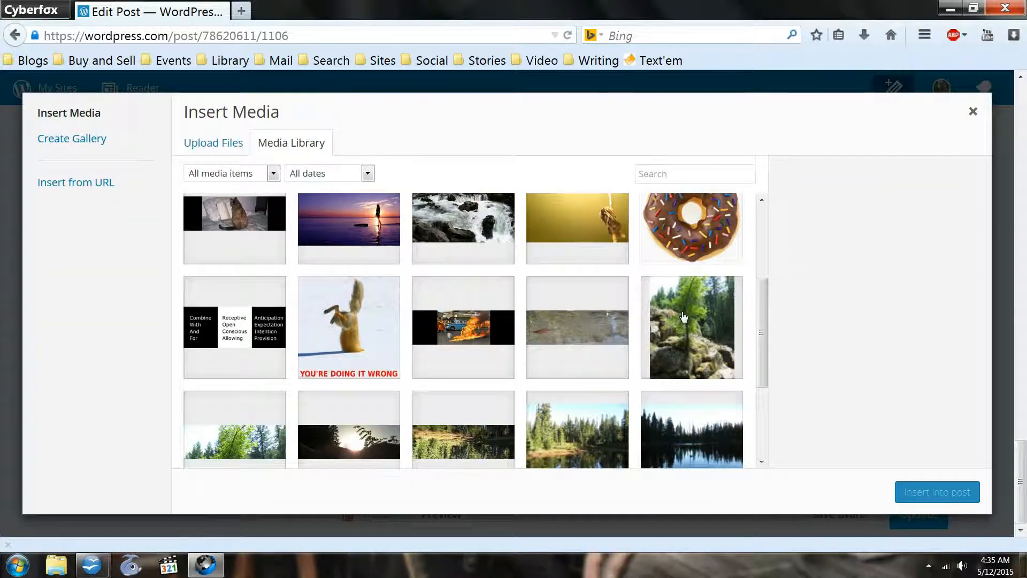
click(684, 317)
click(934, 492)
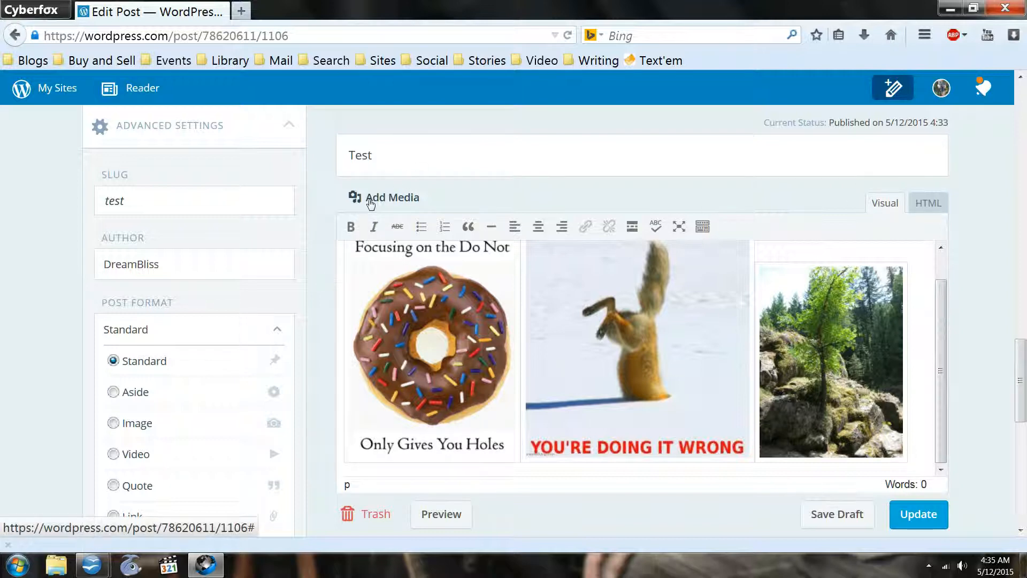
- Insert balance.jpg from the media library into the post after the tree photo
click(370, 199)
scroll(645, 335, down, 3)
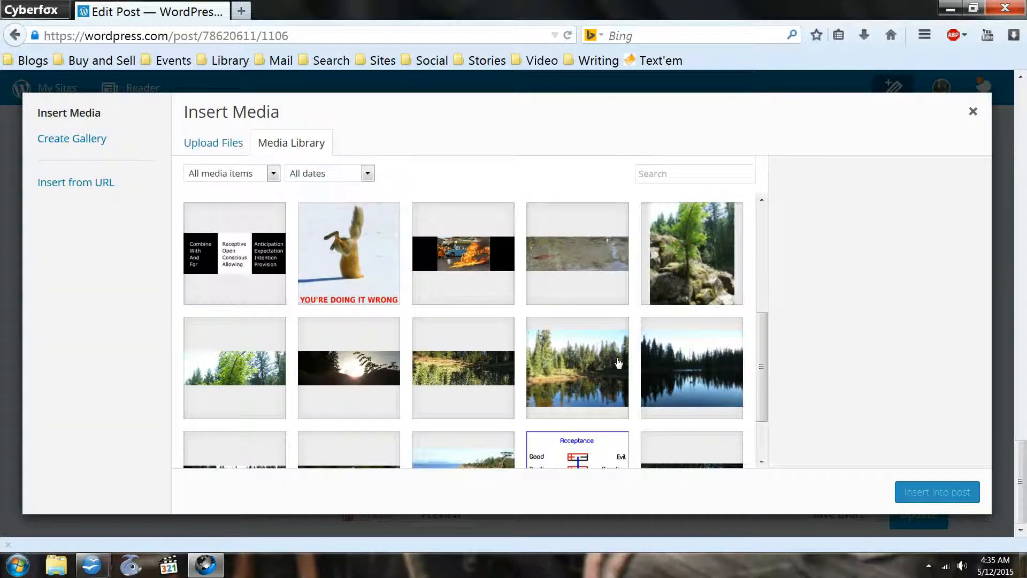
click(556, 423)
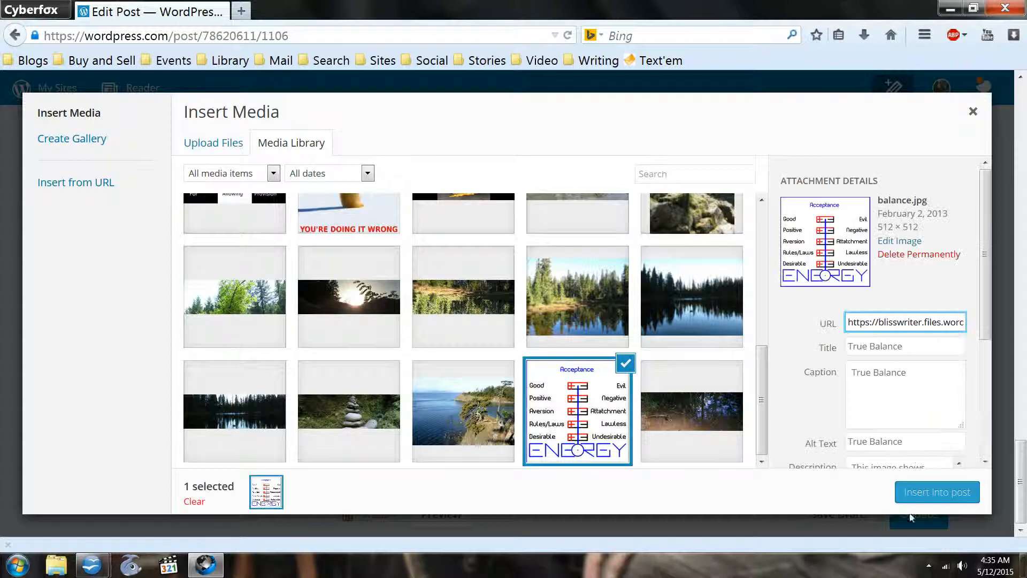
click(915, 490)
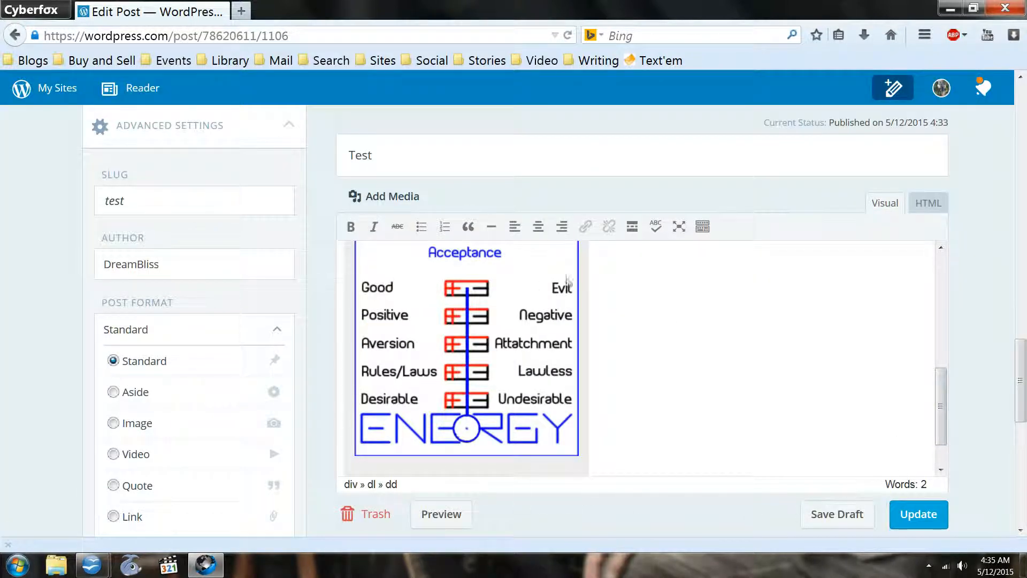
- Add a paragraph reading "Here is some text" below the captioned True Balance image, keeping it out of the caption
drag(940, 407, 917, 279)
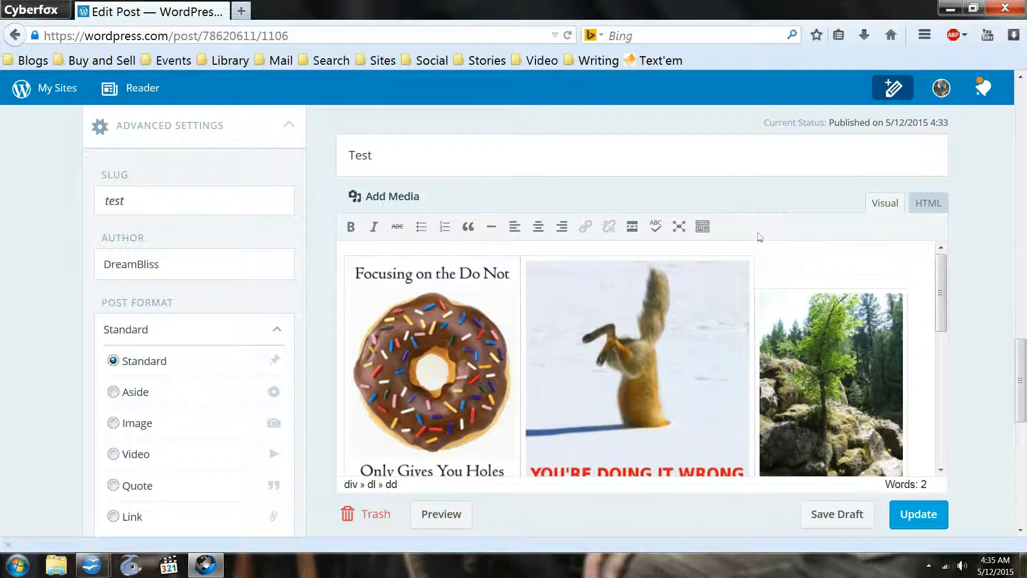
drag(941, 268, 963, 451)
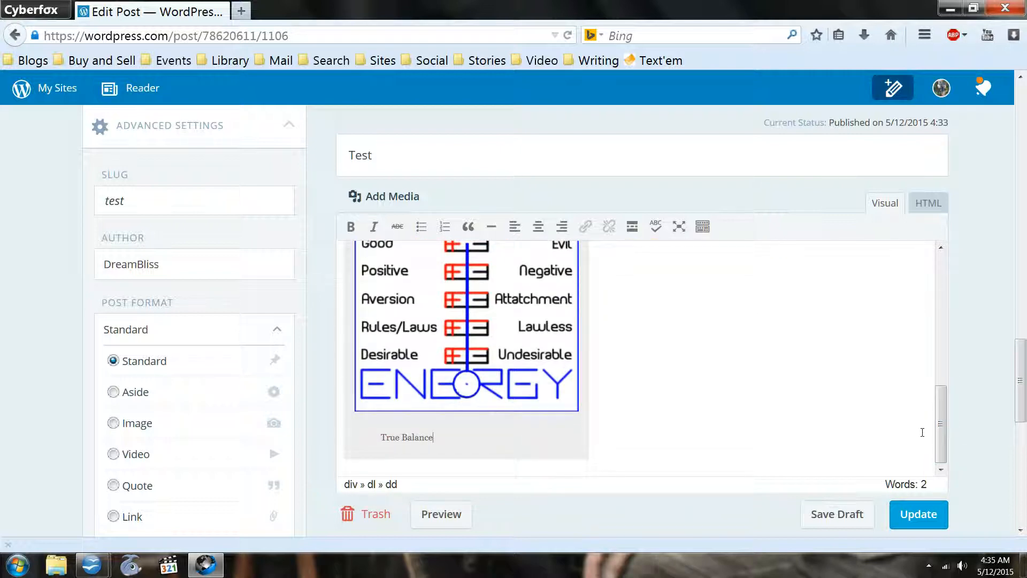
text(ere)
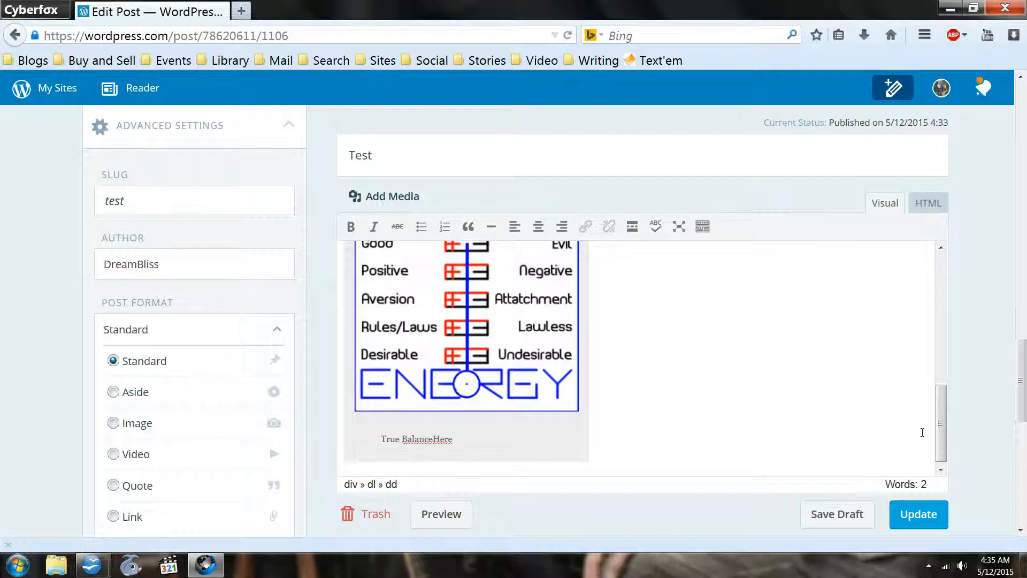
key(BackSpace)
key(BackSpace)
text(e)
key(Return)
text(Here is)
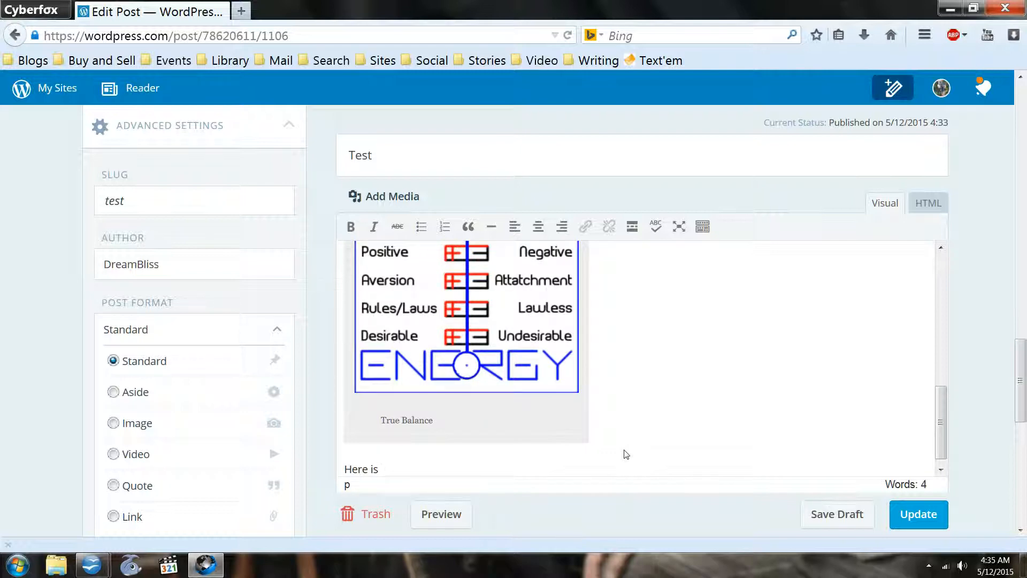
text( some ye)
key(BackSpace)
key(BackSpace)
text(tect)
click(427, 469)
key(BackSpace)
text(x)
- Add a line reading "Here is some text..." between the row of three images and the True Balance image
scroll(527, 410, up, 5)
scroll(660, 362, down, 2)
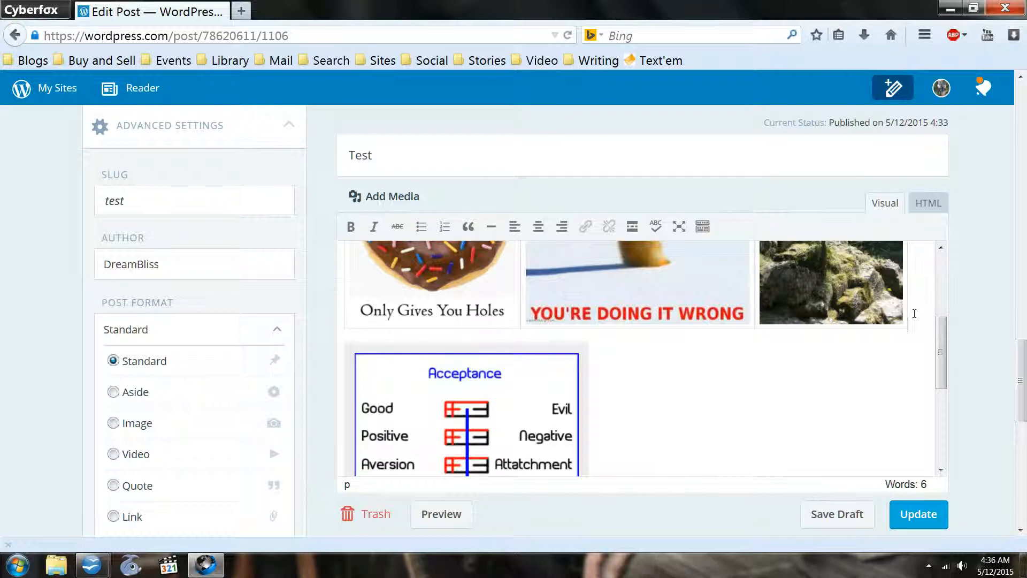
key(Return)
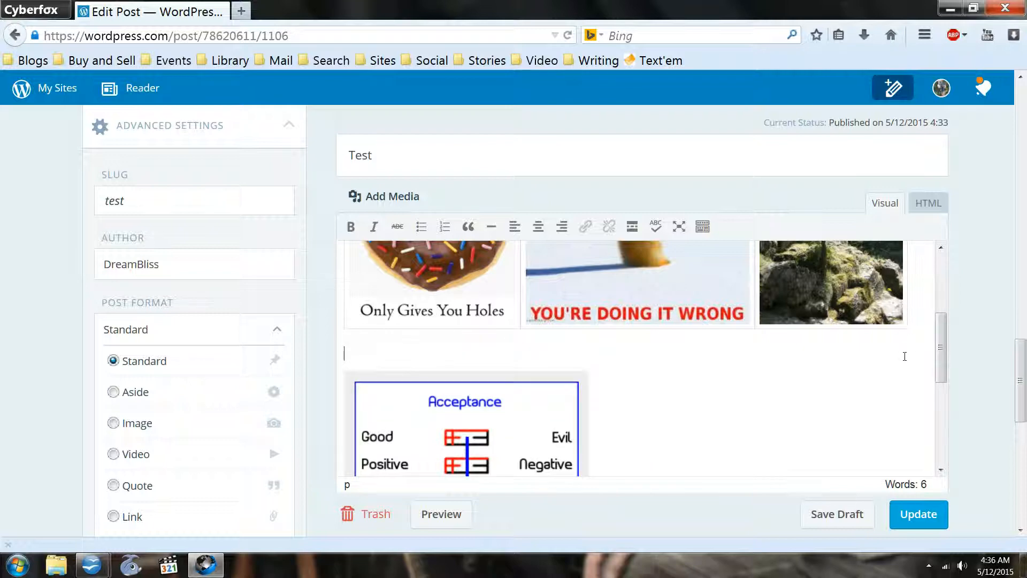
text(Here is some text...)
- Try to place the text cursor on a blank line above the donut image at the start of the post
drag(942, 358, 950, 285)
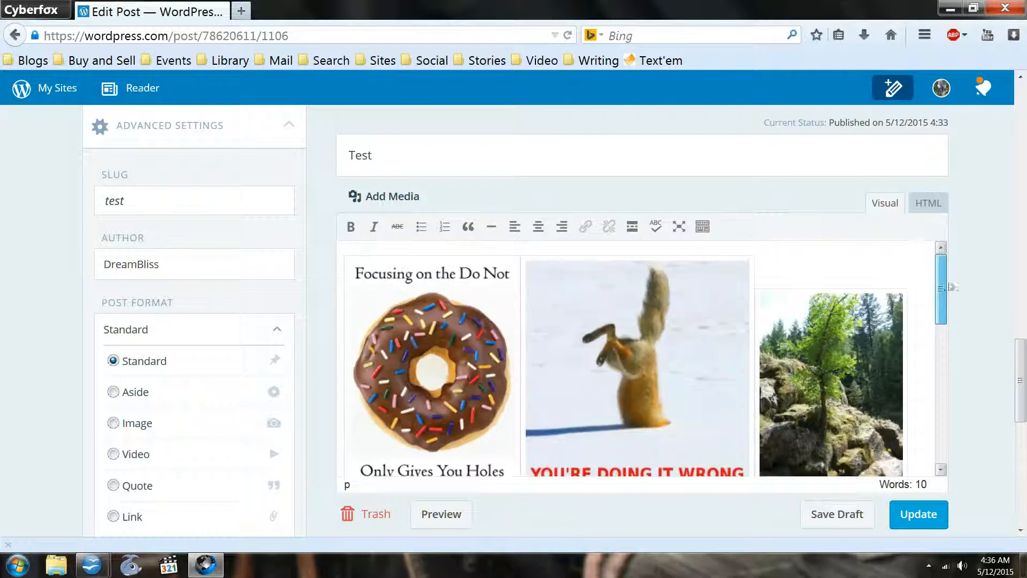
click(357, 246)
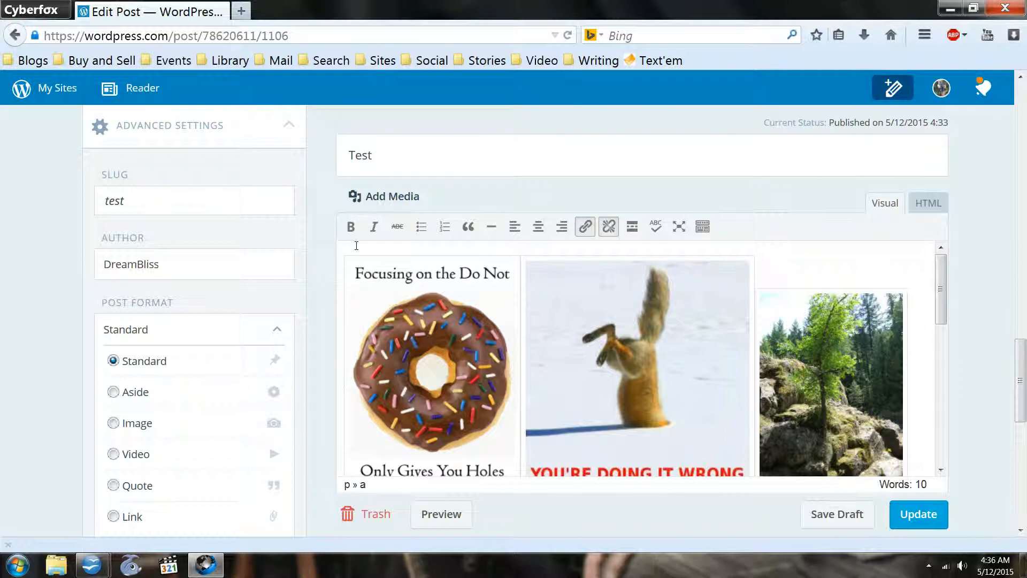
scroll(358, 249, down, 1)
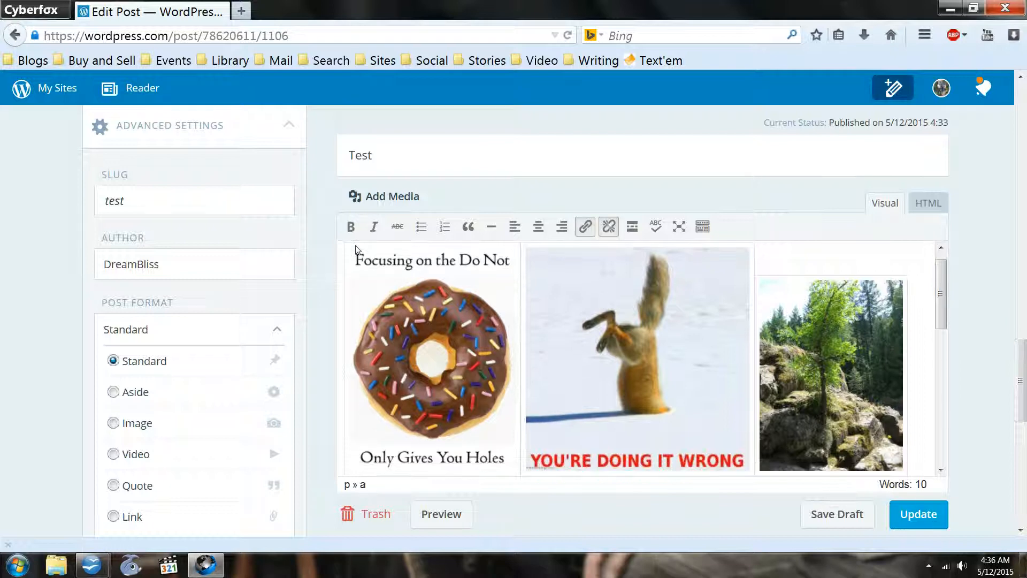
key(Down)
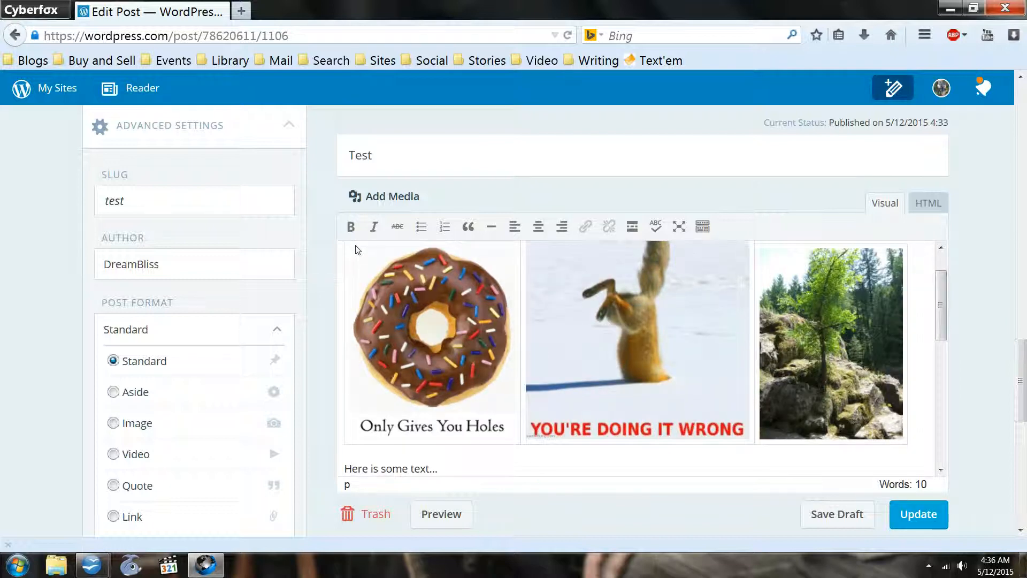
scroll(360, 250, up, 3)
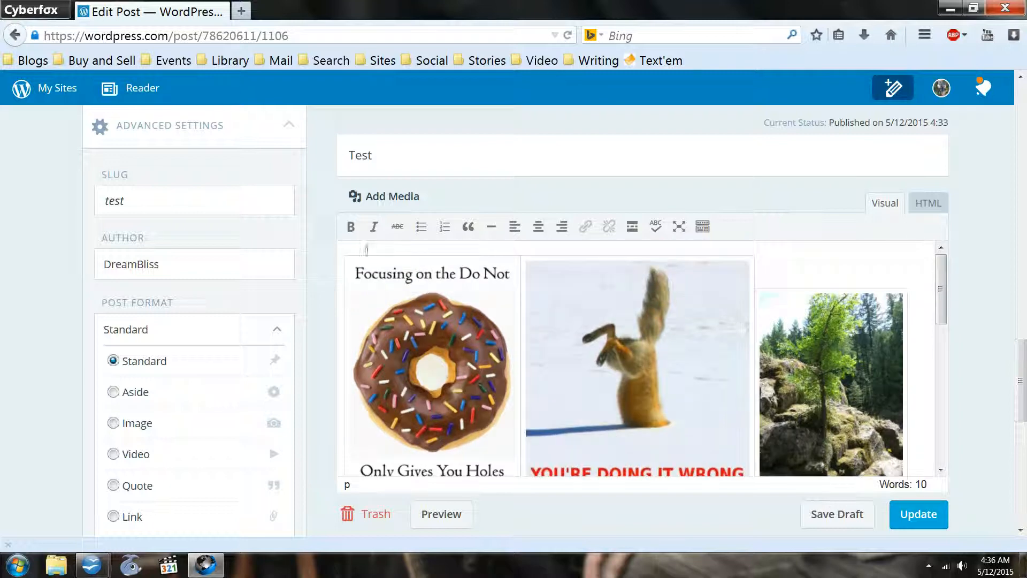
click(365, 247)
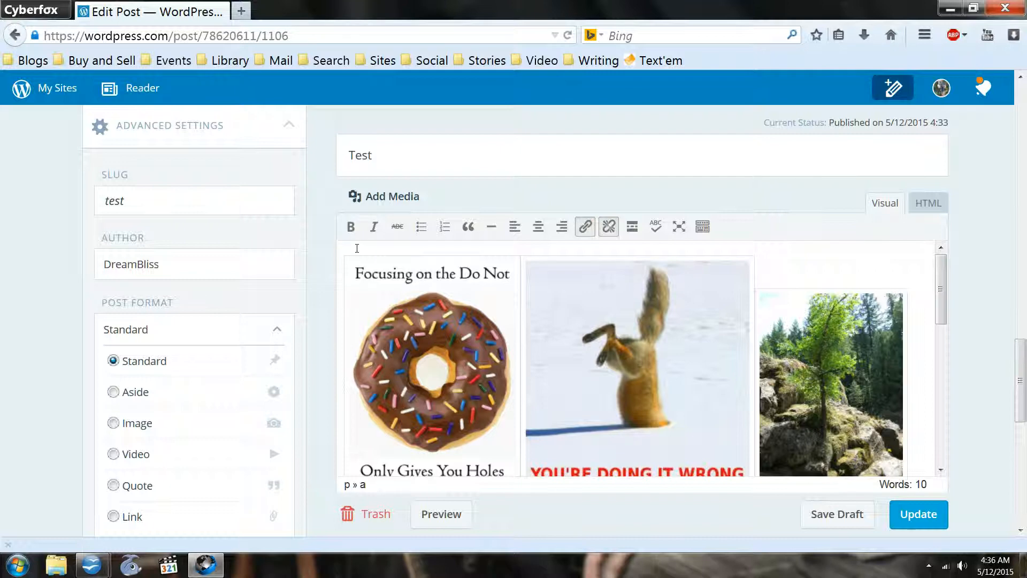
scroll(357, 248, down, 1)
scroll(509, 379, down, 3)
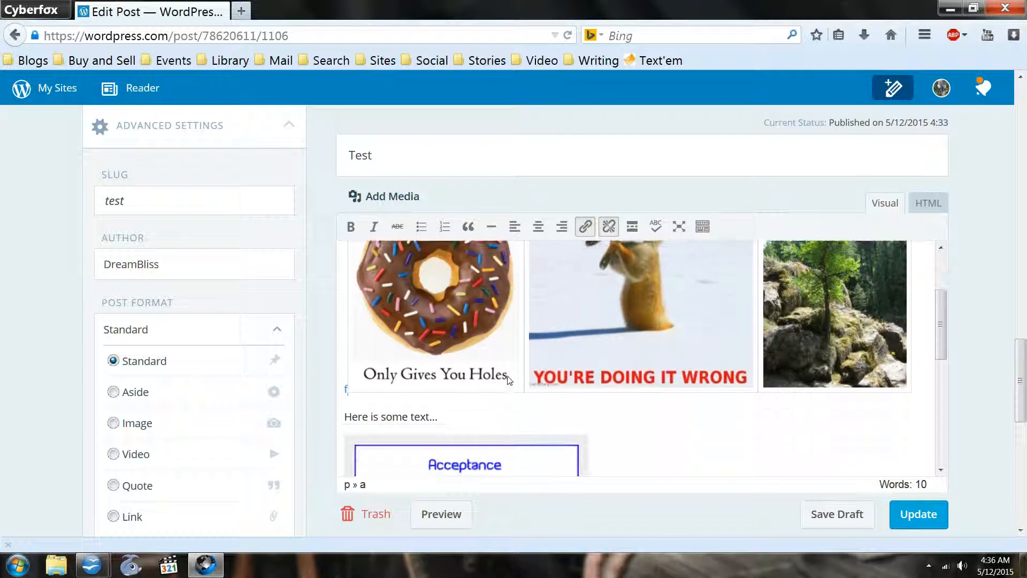
scroll(509, 379, up, 3)
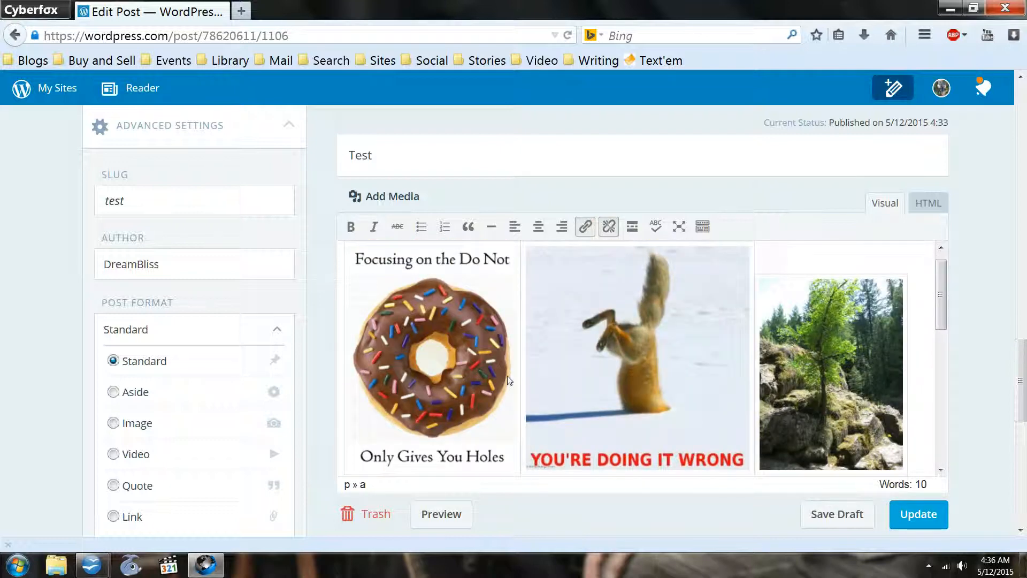
scroll(474, 377, up, 1)
click(346, 262)
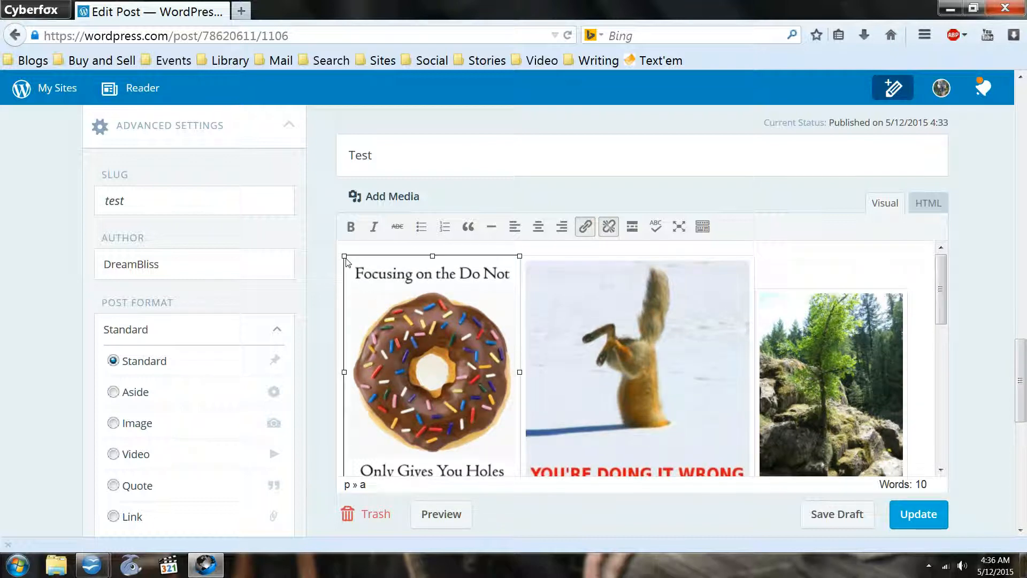
click(352, 248)
- Try to enlarge the tree photo to match the height of the donut and squirrel images, then reduce it slightly
click(698, 289)
click(834, 345)
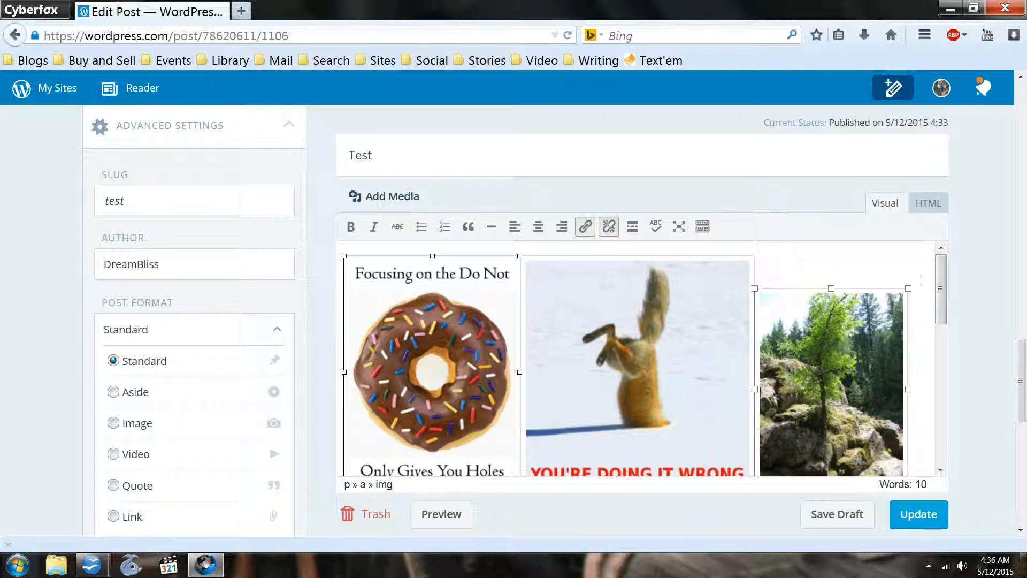
drag(908, 289, 926, 266)
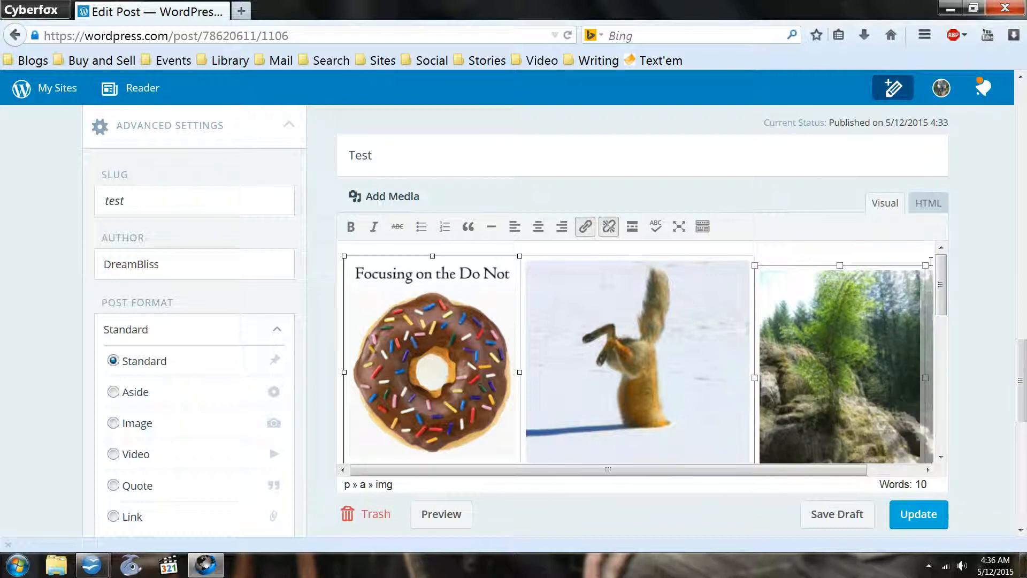
scroll(937, 270, down, 5)
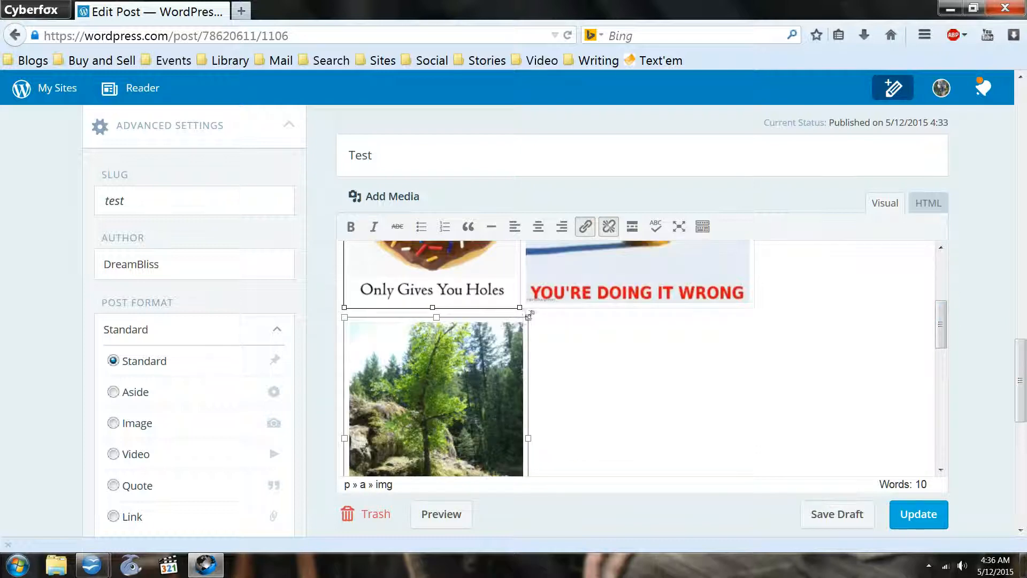
drag(528, 317, 509, 327)
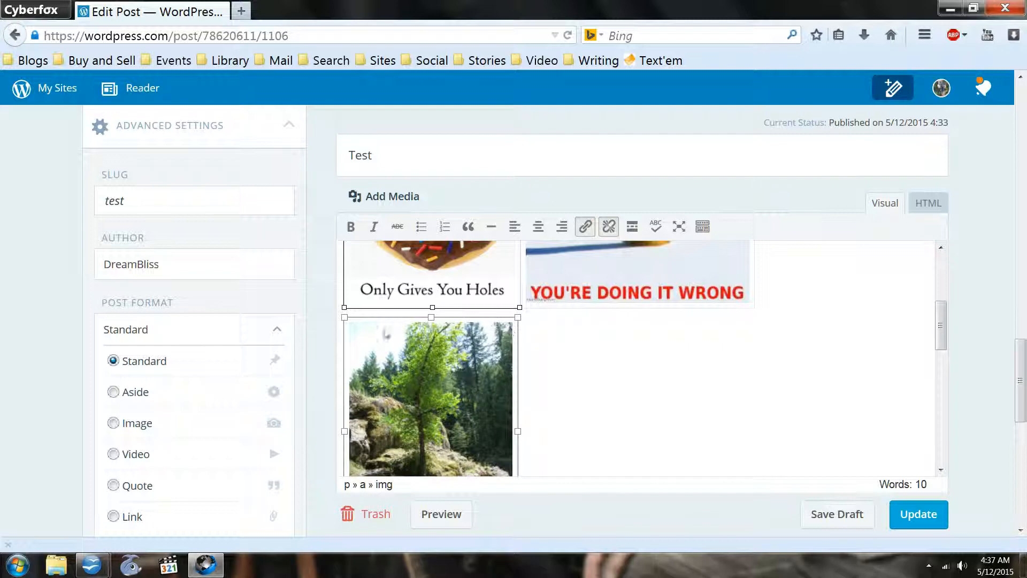
click(339, 336)
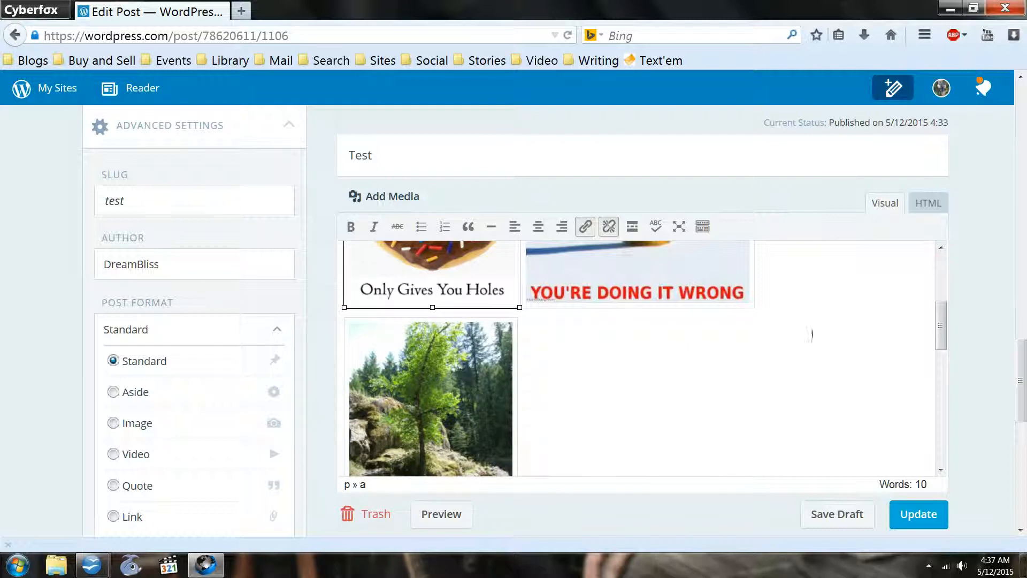
- Try to move the tree photo back up into the row beside the squirrel image
scroll(811, 335, up, 3)
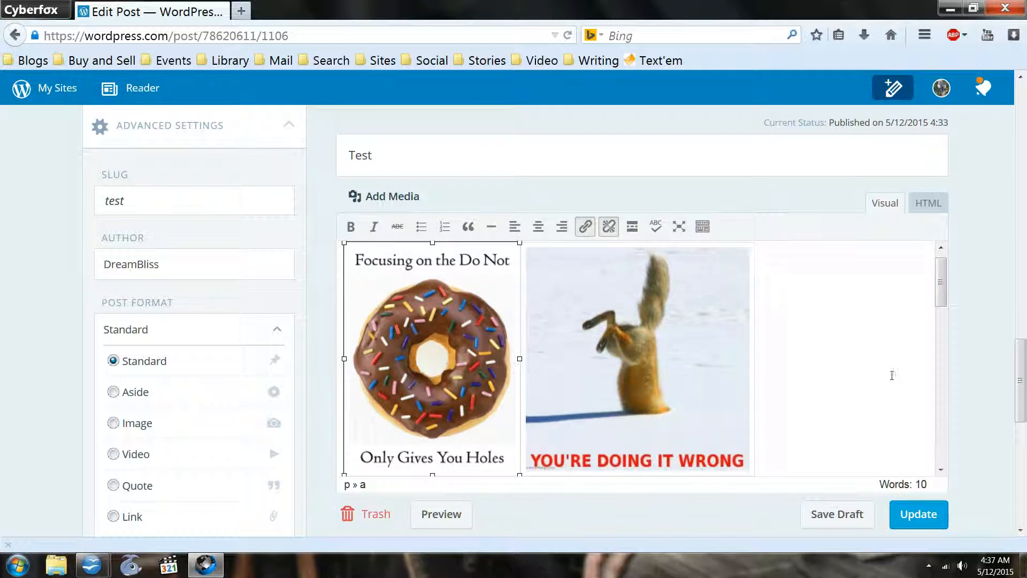
scroll(749, 311, down, 5)
scroll(704, 281, up, 2)
scroll(704, 281, up, 2)
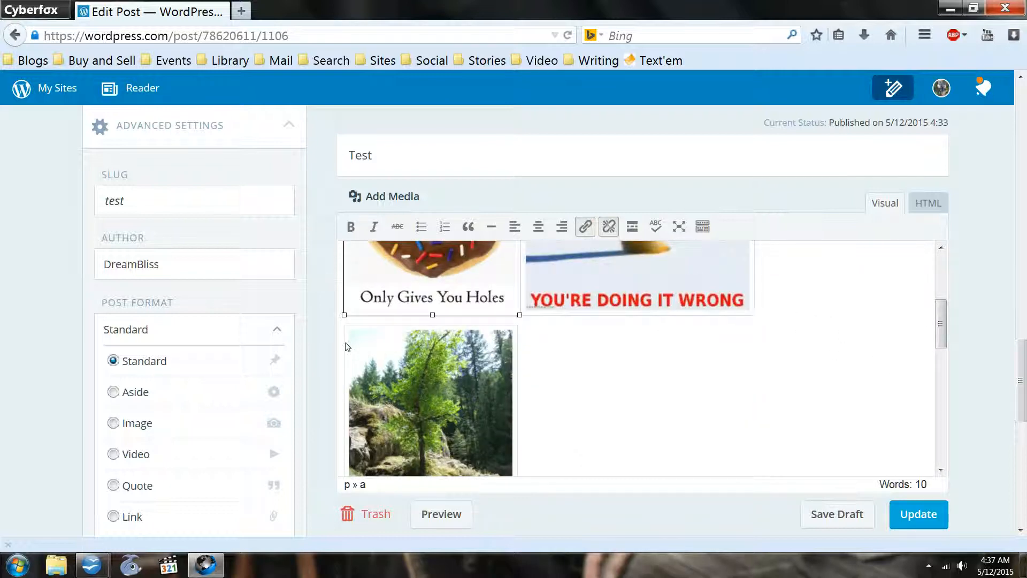
drag(434, 361, 849, 234)
scroll(675, 405, up, 2)
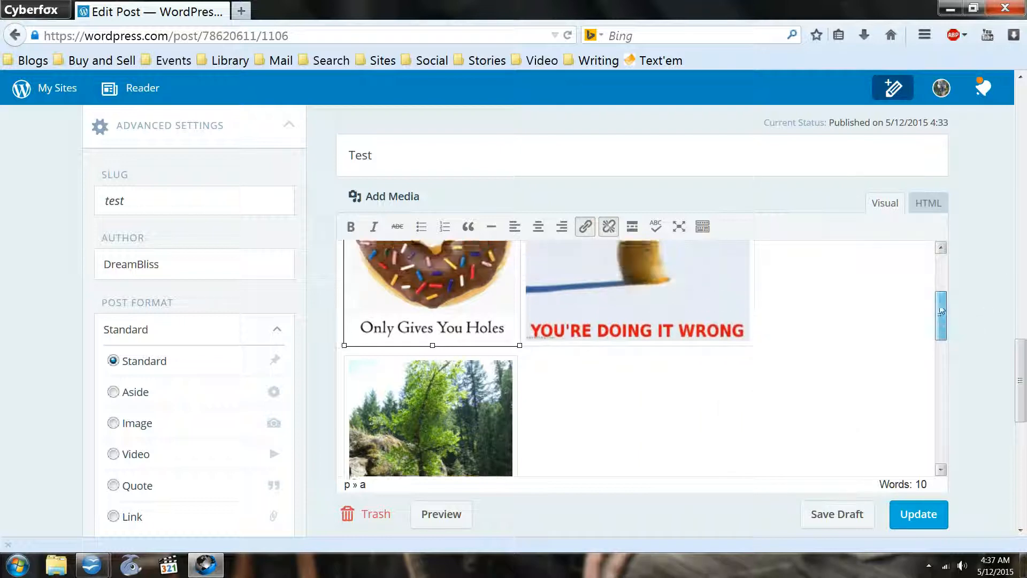
drag(396, 446, 812, 231)
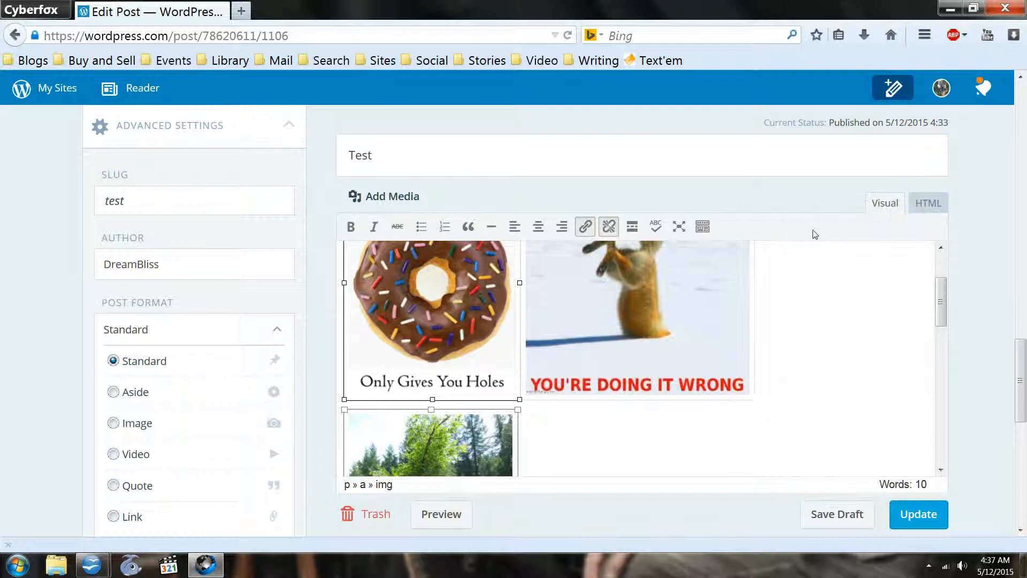
- Resize the tree photo to about 170 by 222 pixels so that it fits in the row beside the squirrel image
drag(518, 410, 456, 447)
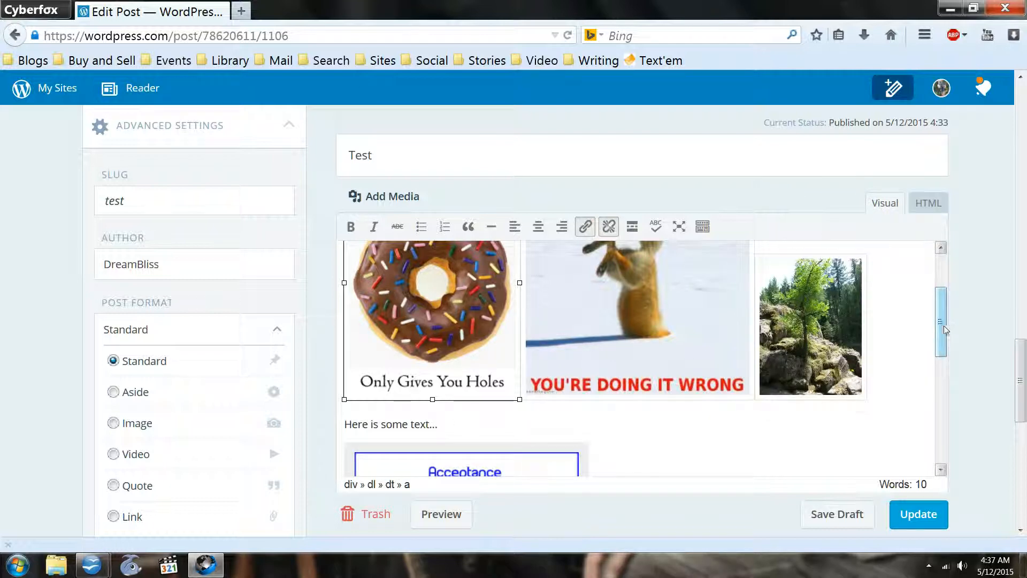
scroll(940, 321, up, 3)
click(818, 396)
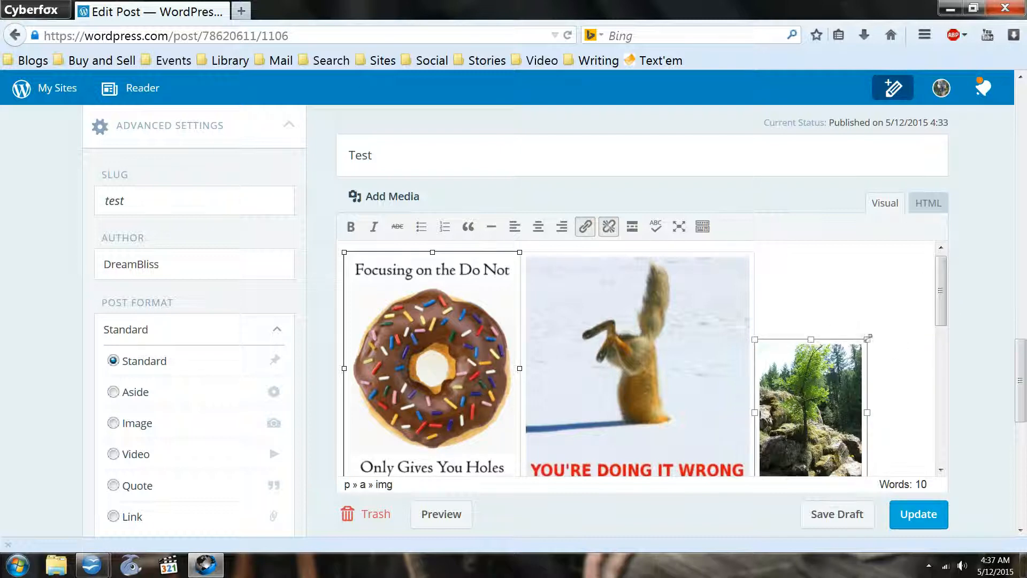
click(869, 348)
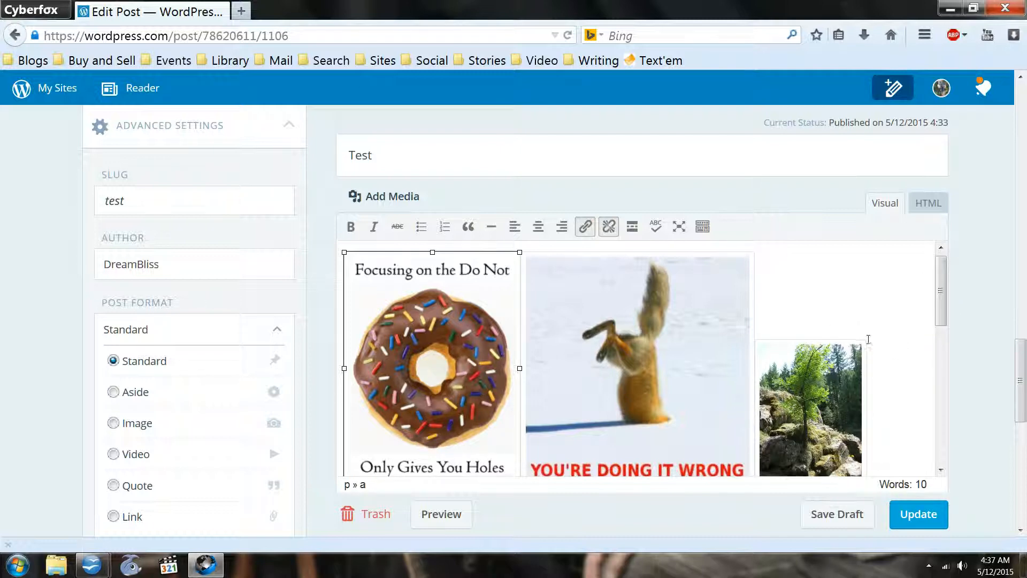
click(855, 350)
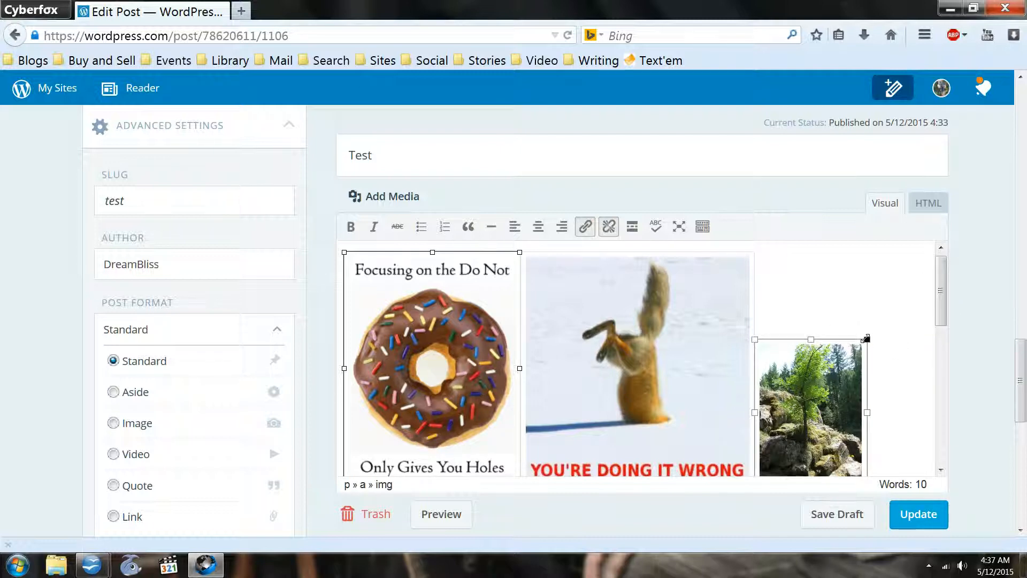
drag(867, 339, 892, 315)
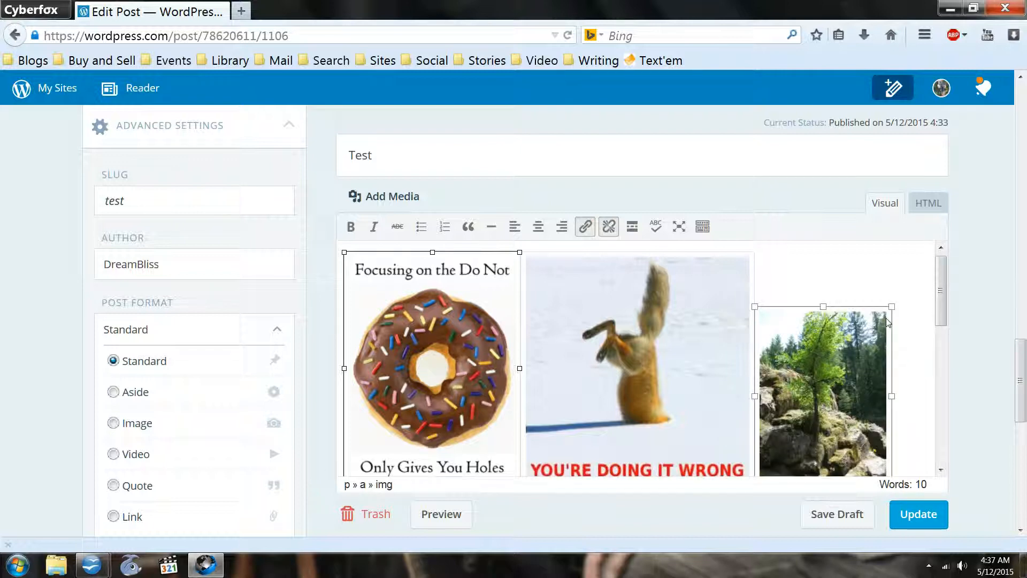
drag(941, 287, 935, 247)
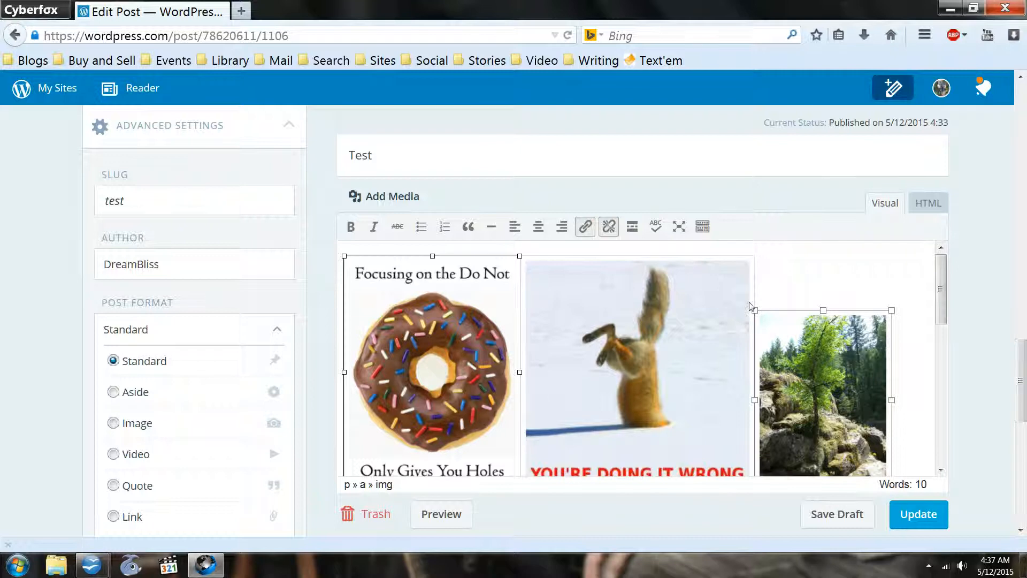
- Delete the donut image from the row of three images
click(726, 302)
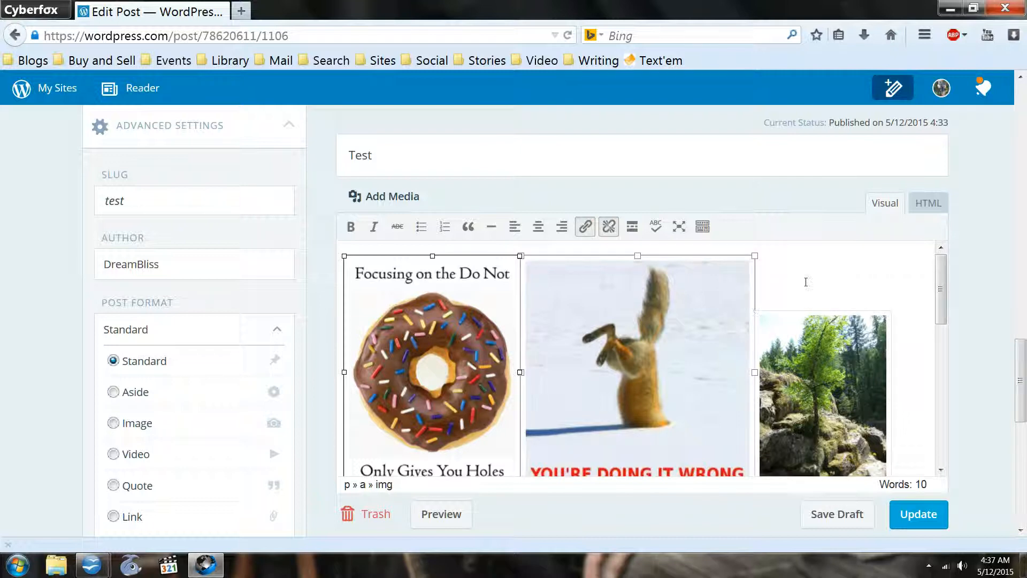
click(399, 277)
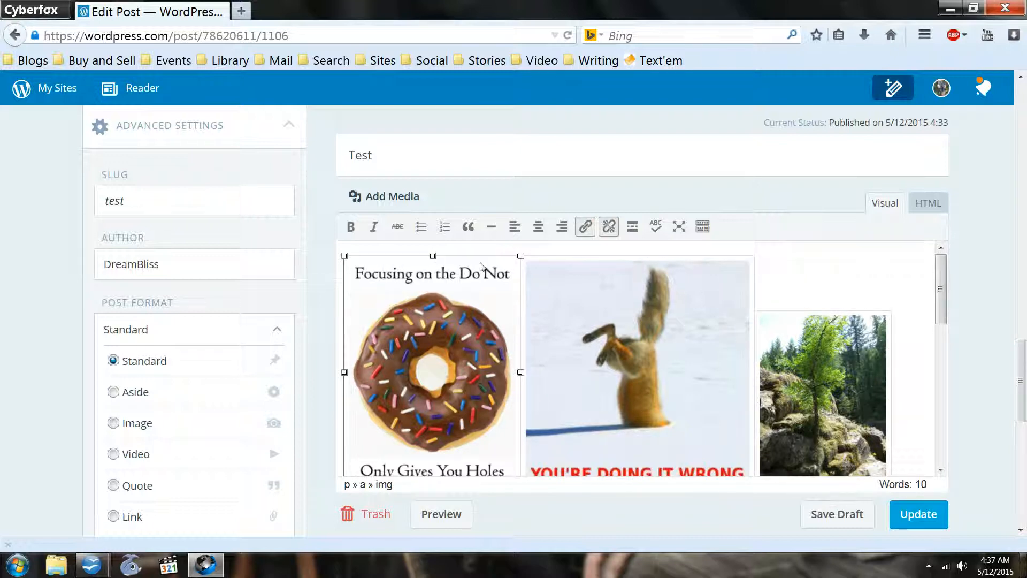
key(Delete)
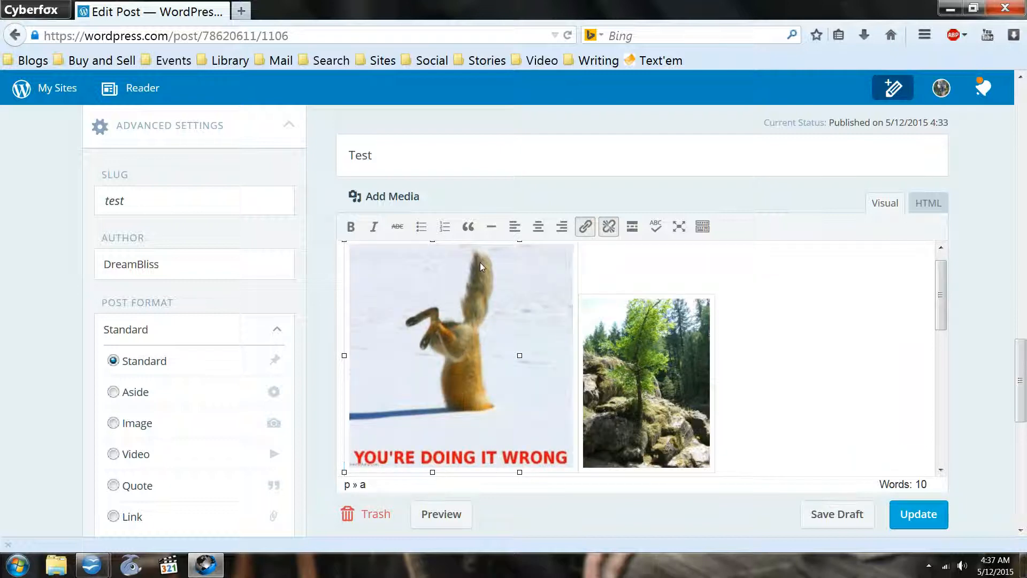
- Look through the post from the squirrel image to the True Balance image, and show the post's HTML source
scroll(480, 262, down, 5)
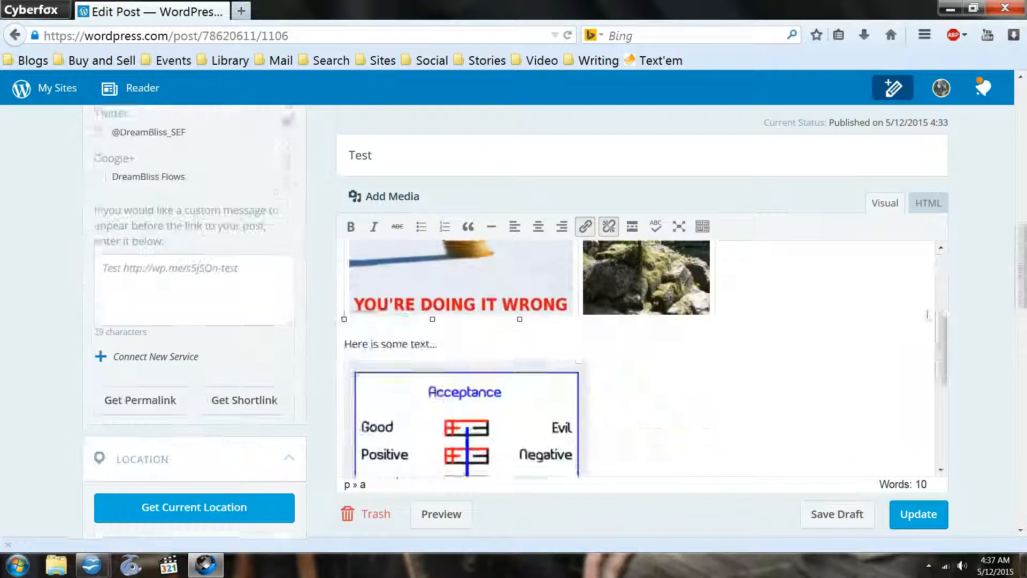
scroll(929, 315, down, 2)
scroll(977, 332, down, 5)
scroll(963, 325, up, 10)
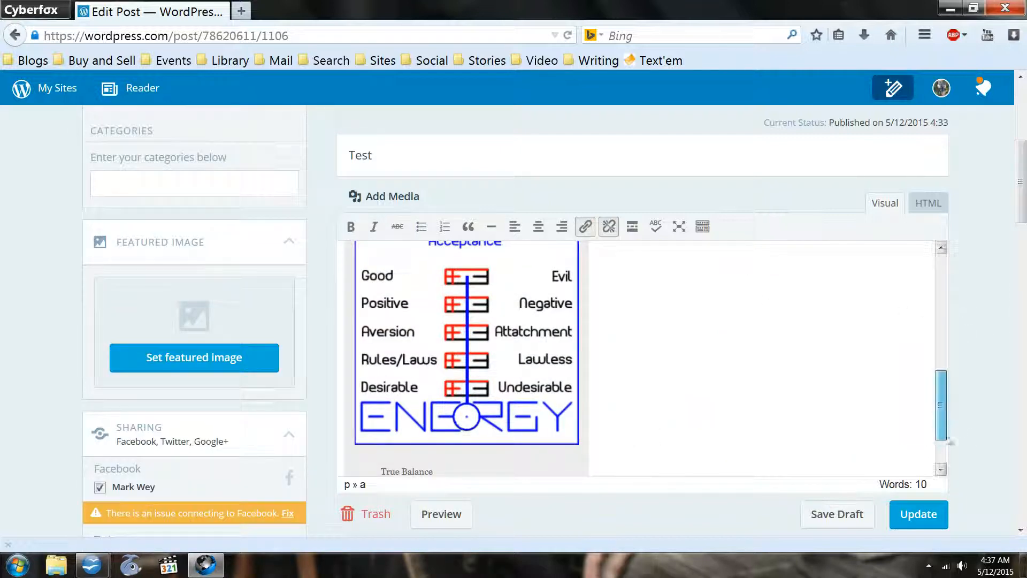
drag(947, 439, 945, 202)
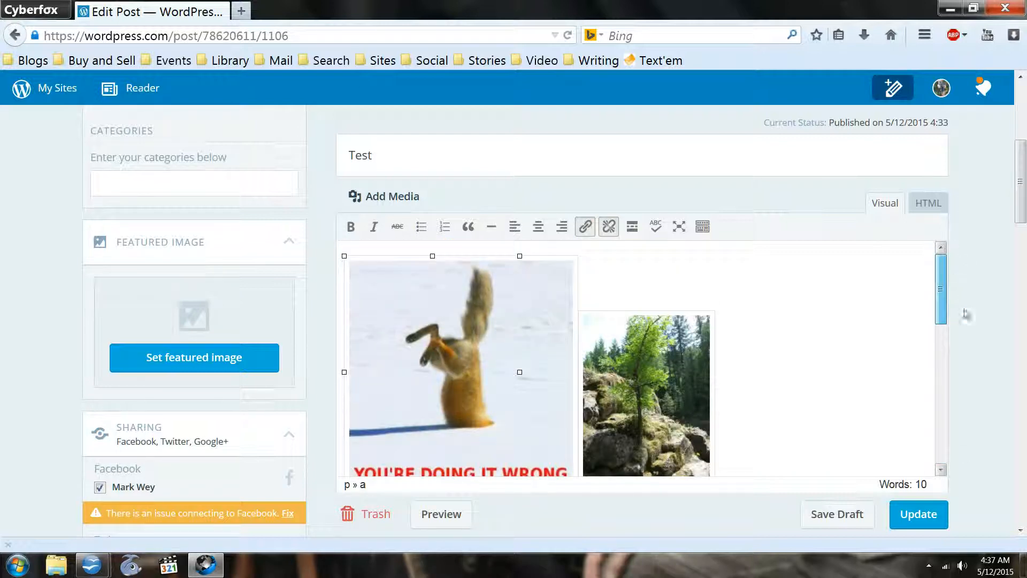
scroll(963, 337, down, 3)
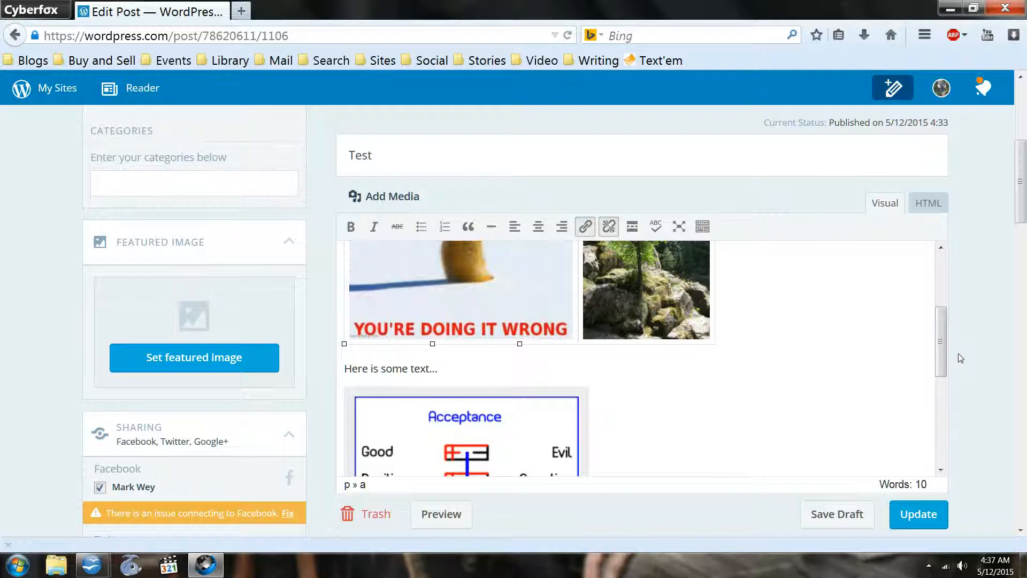
drag(952, 345, 948, 328)
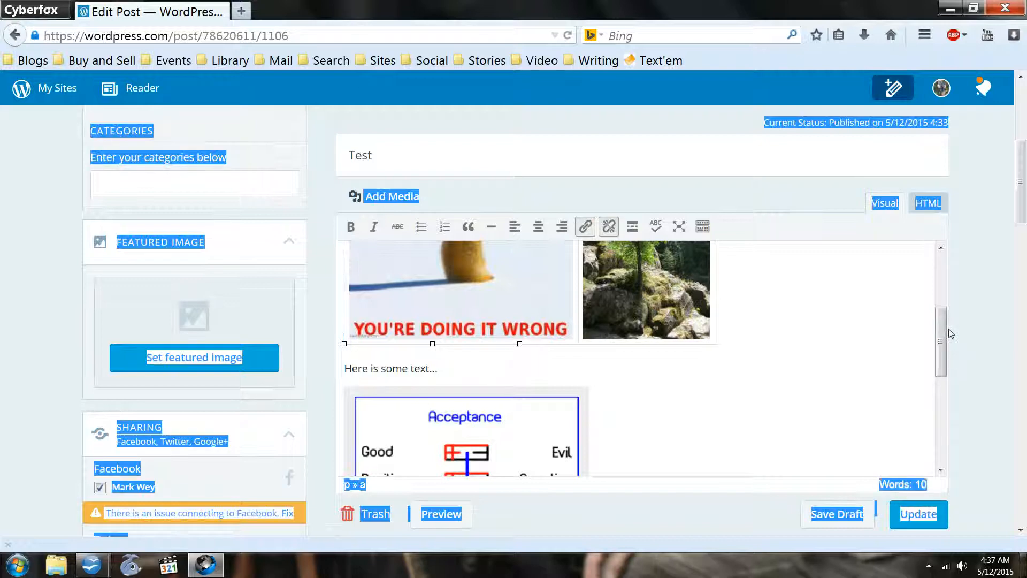
click(938, 341)
click(792, 432)
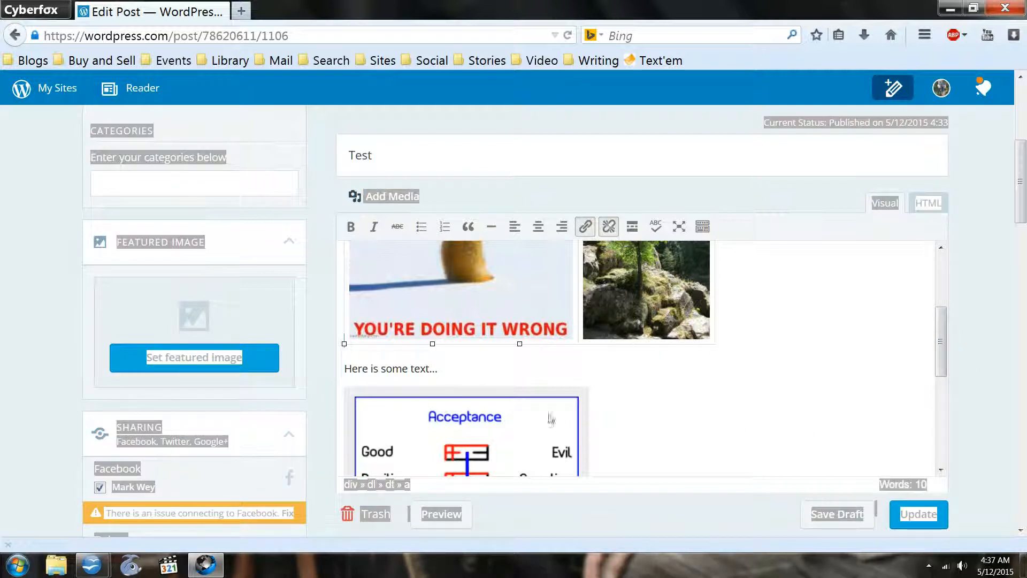
drag(954, 342, 940, 277)
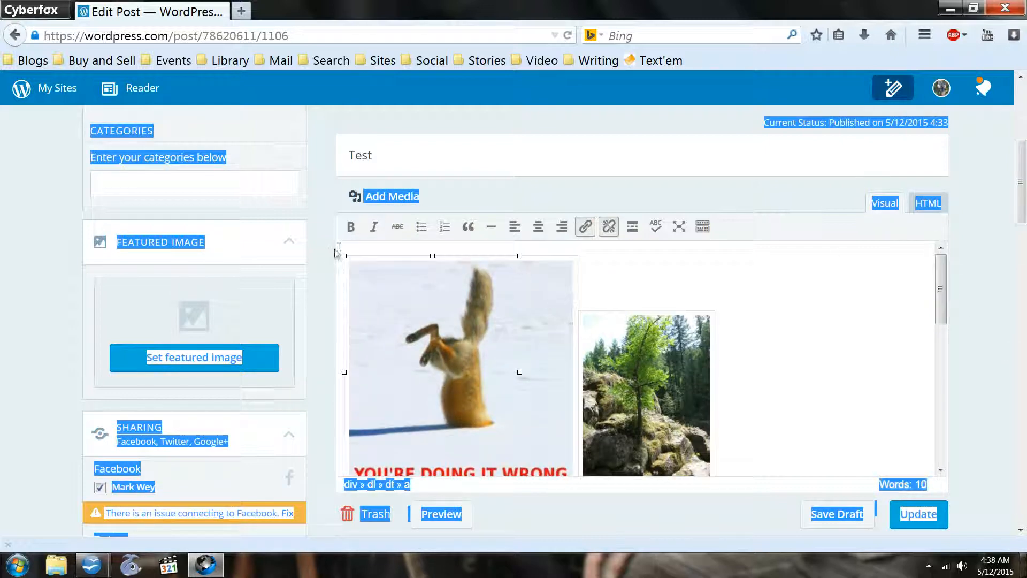
click(937, 203)
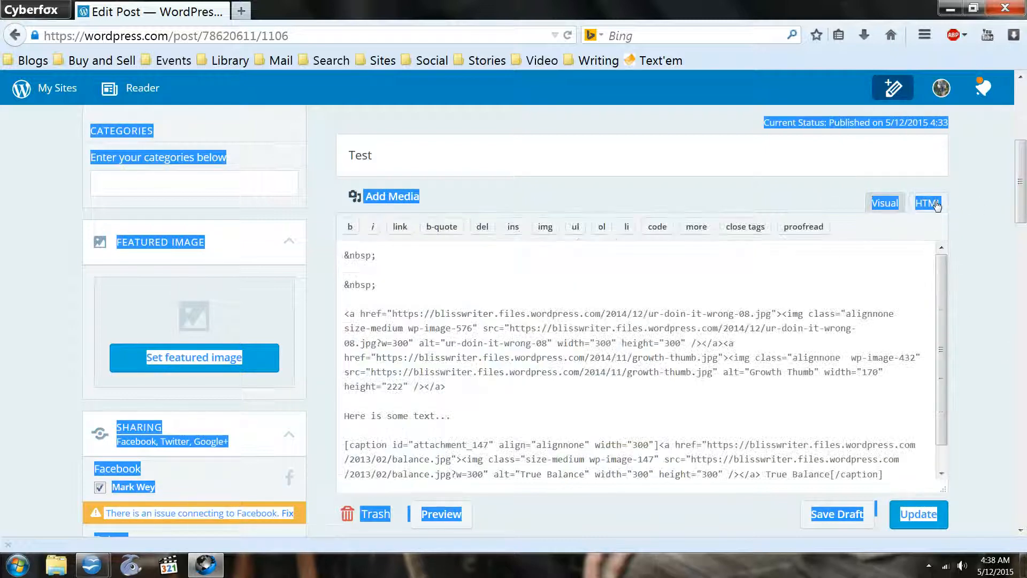
- Delete the two &nbsp; lines at the start of the post's HTML
click(500, 296)
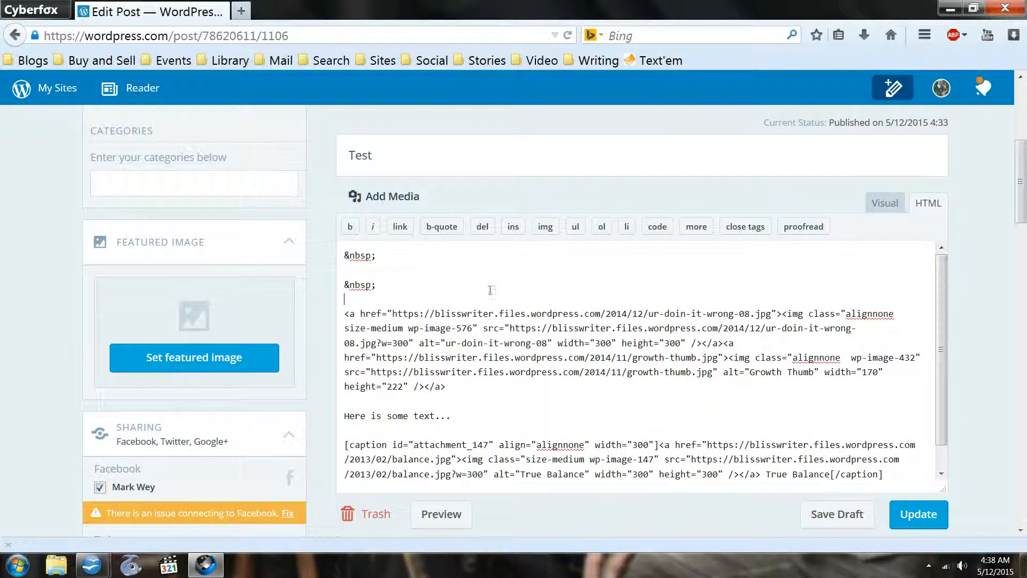
drag(345, 311, 339, 245)
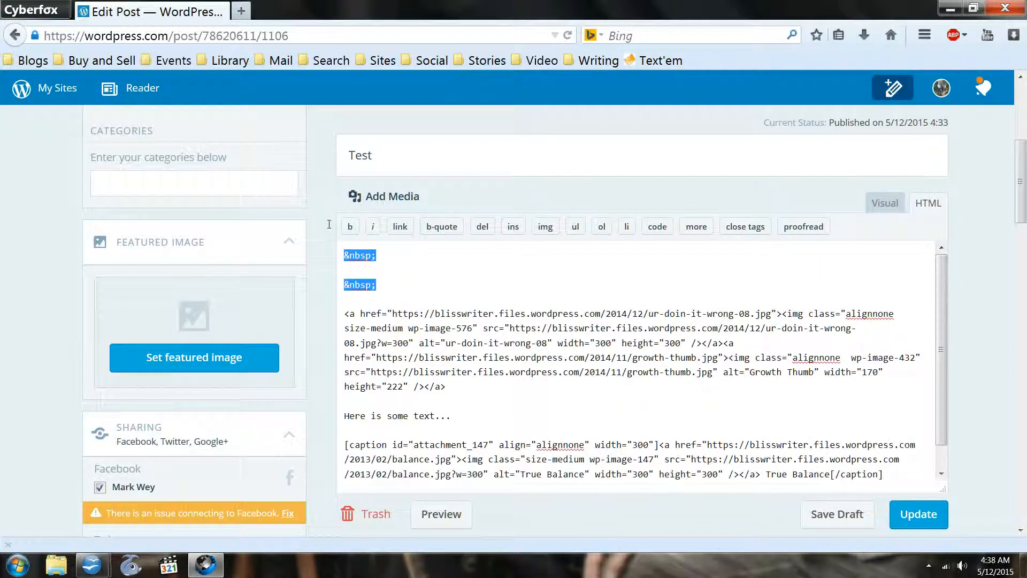
key(BackSpace)
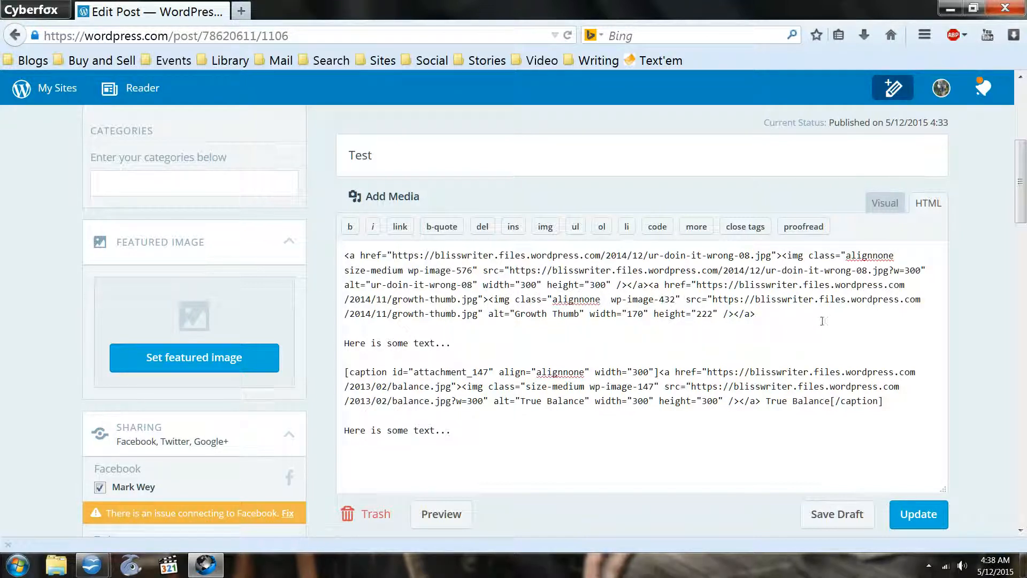
- Copy the "Here is some text..." line to the start of the HTML, with a blank line between it and the first image
click(345, 256)
key(Return)
key(Return)
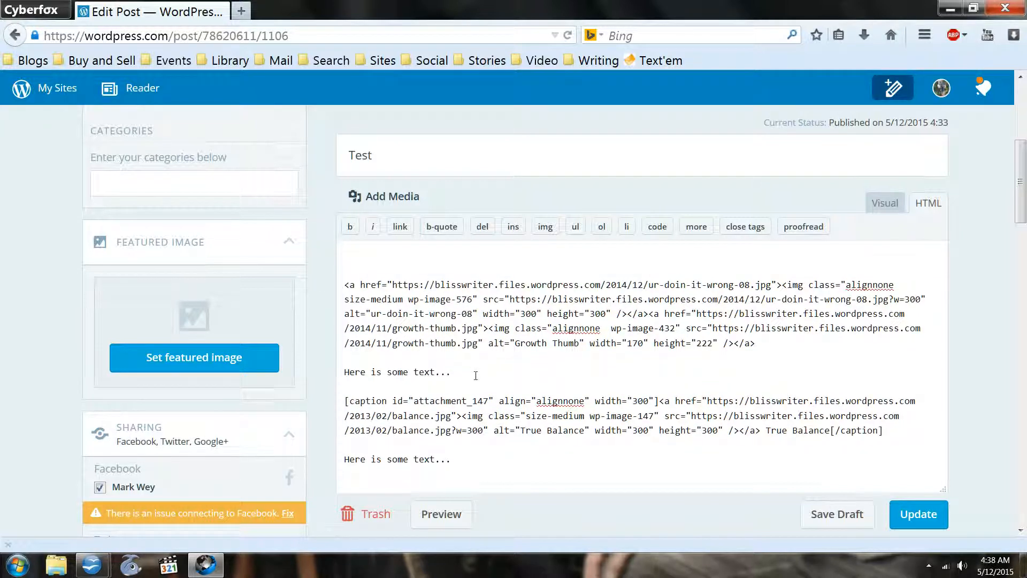
drag(477, 373, 302, 367)
right_click(398, 370)
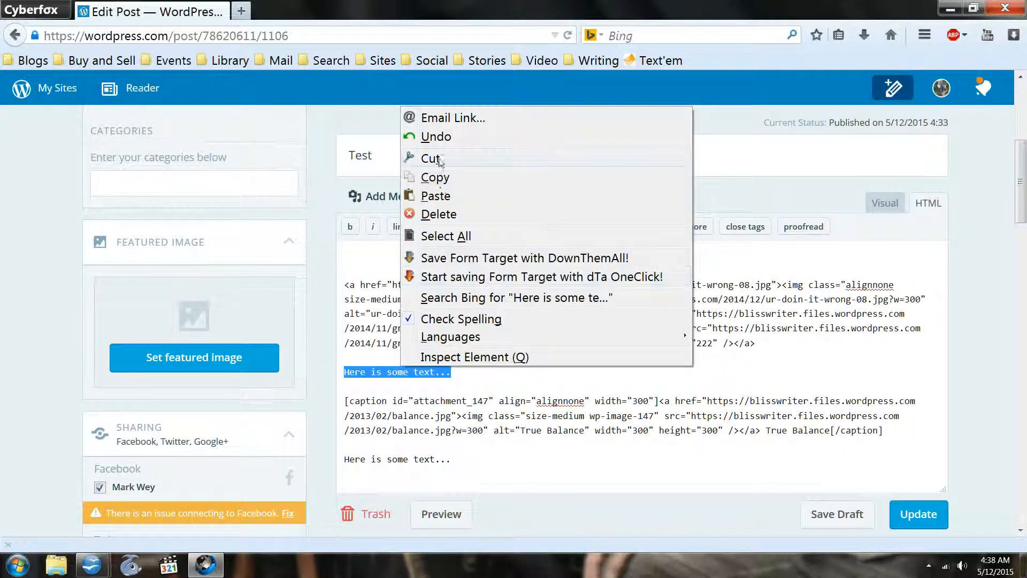
click(439, 176)
click(365, 246)
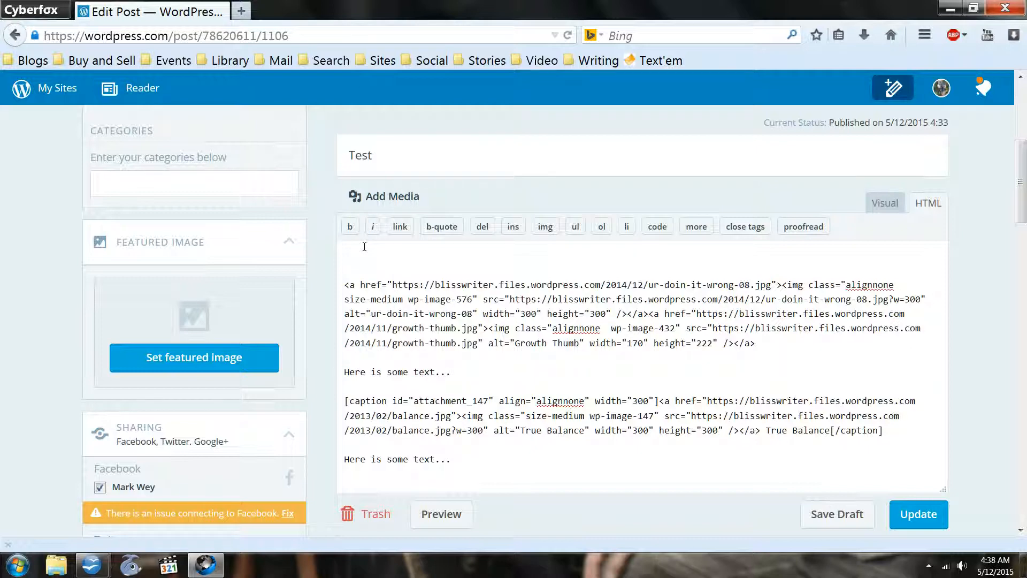
key(ctrl+v)
- Examine the arrangement of text and images in the visual editor, and compare it with the post's HTML source
click(885, 203)
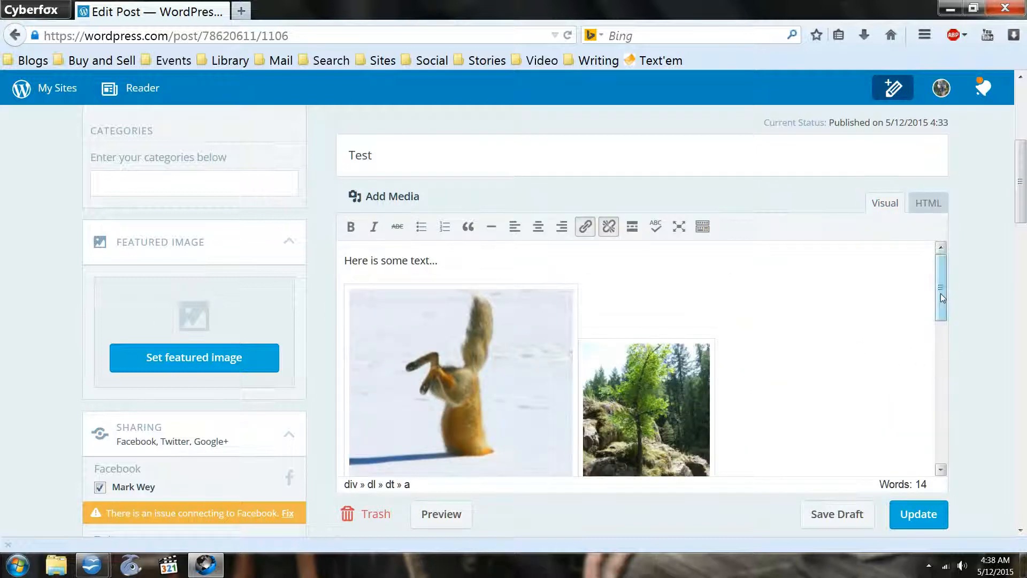
drag(940, 294, 940, 435)
key(ctrl+Home)
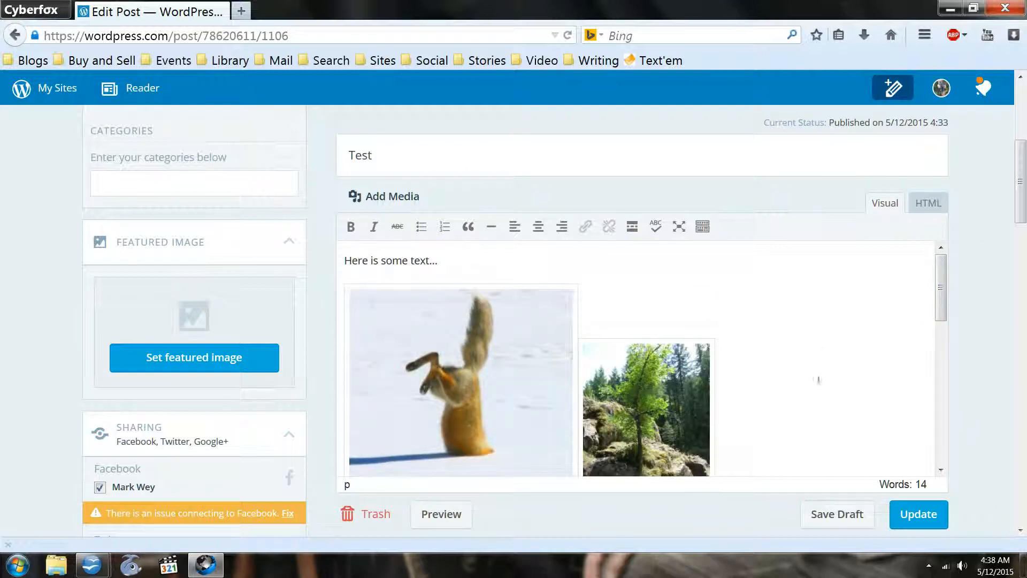
drag(970, 448, 937, 210)
click(933, 207)
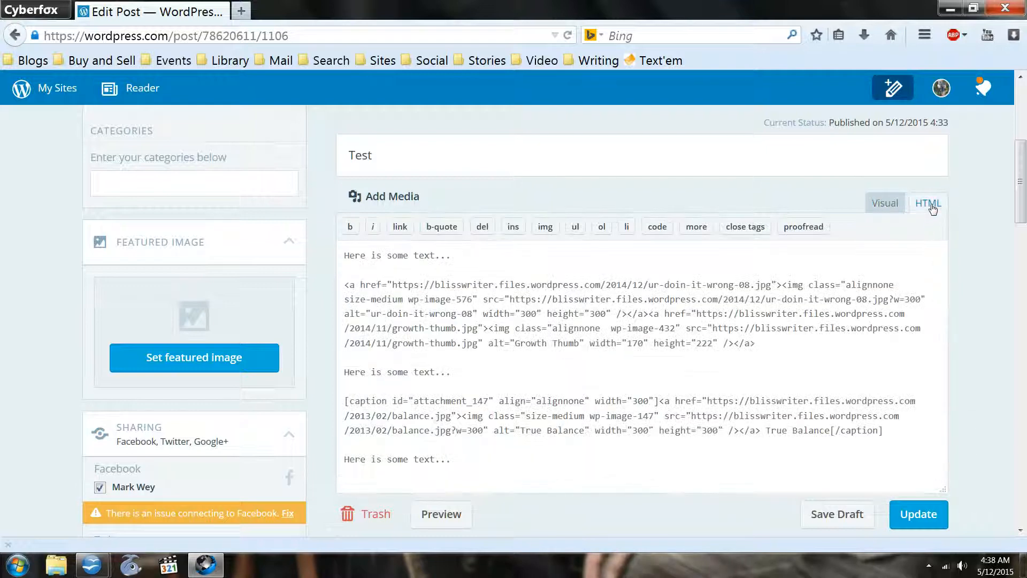
click(373, 275)
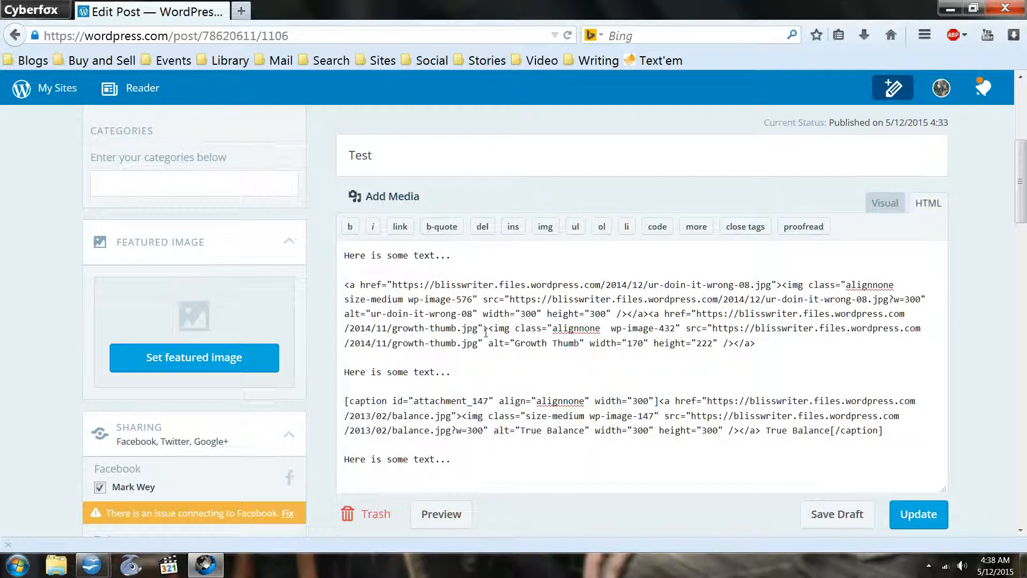
scroll(486, 333, down, 3)
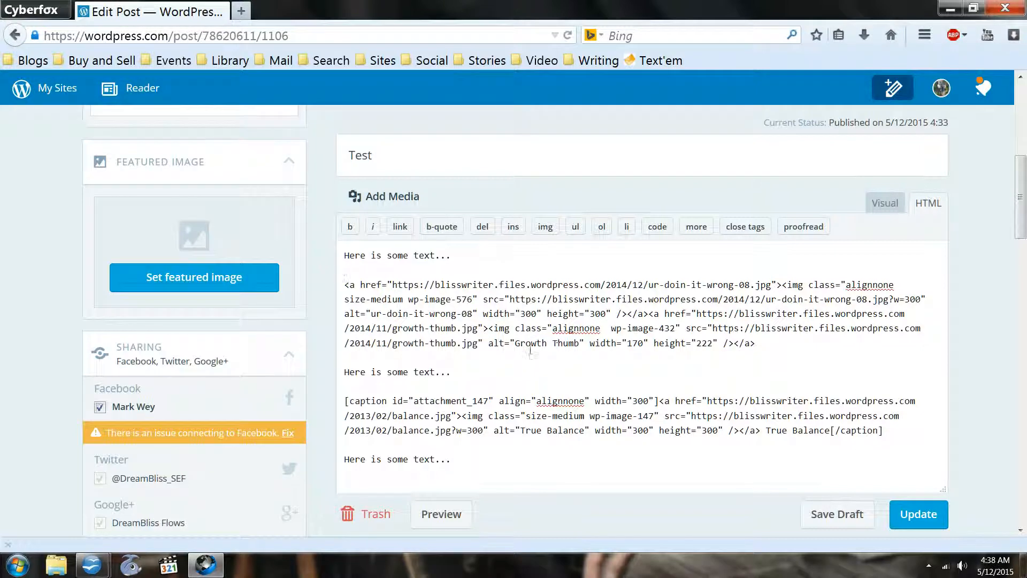
scroll(530, 351, down, 3)
scroll(530, 351, up, 8)
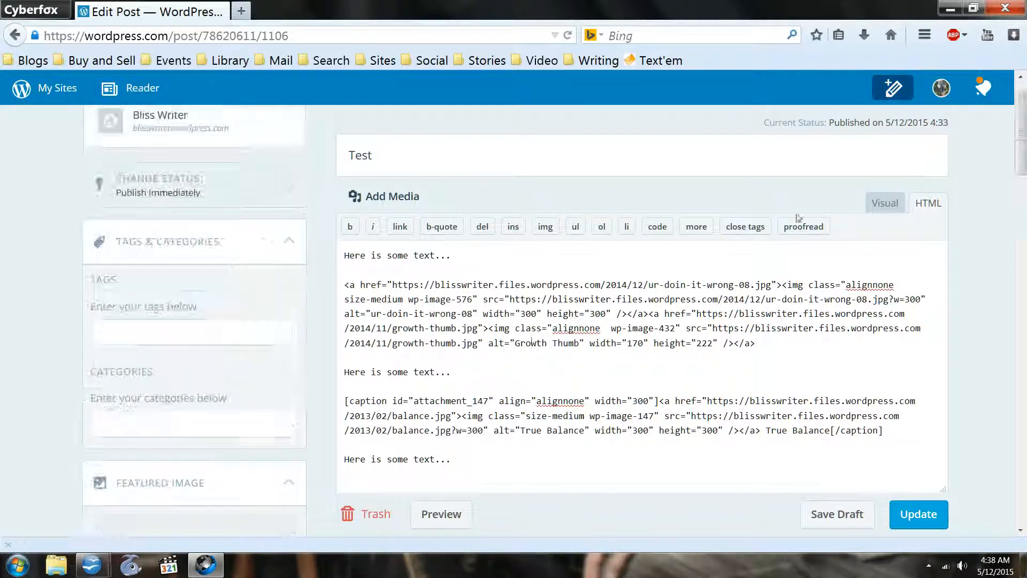
- Return to the visual editor, update the Test post and open its published page
click(884, 203)
click(918, 514)
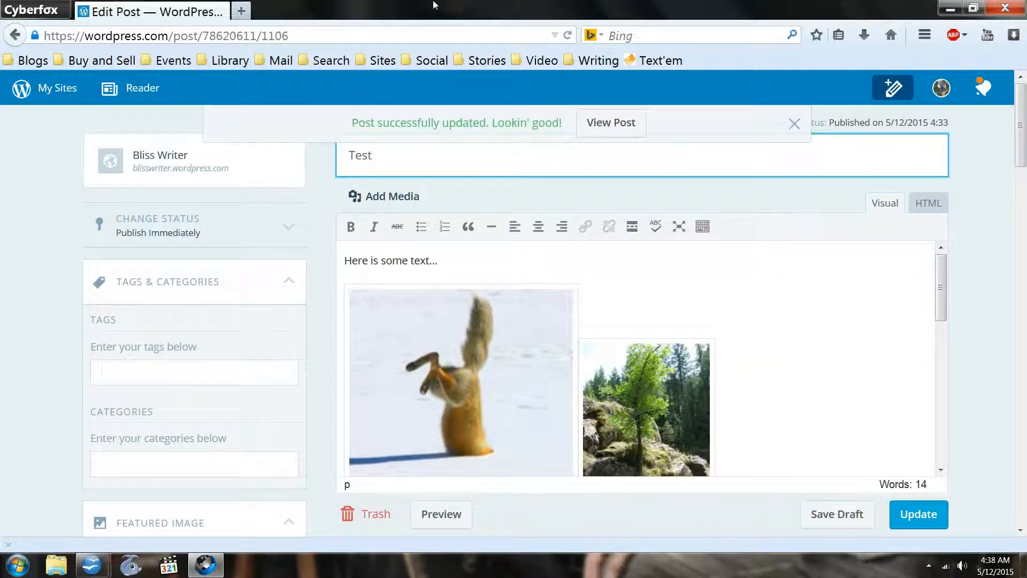
click(619, 119)
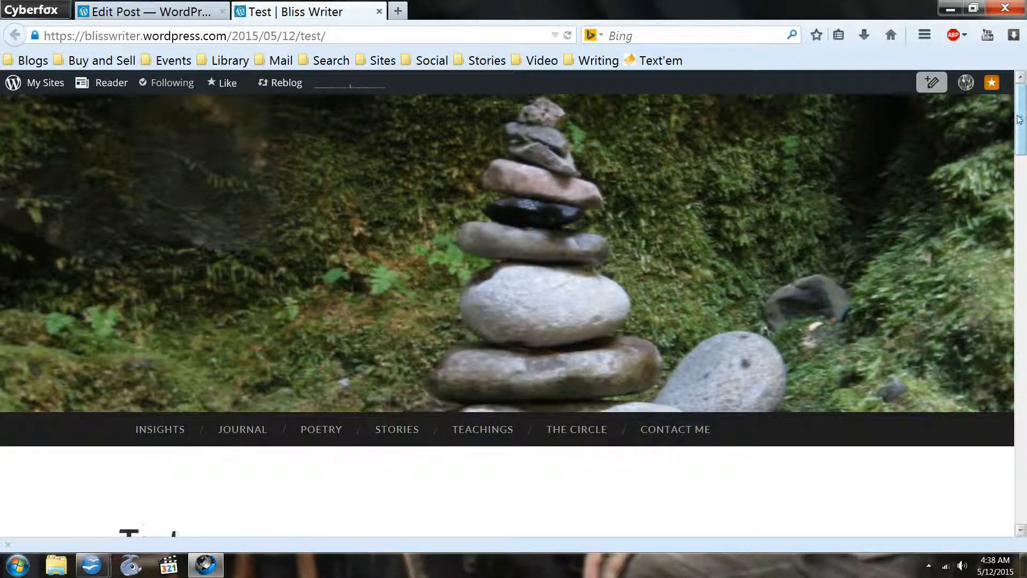
mouse_move(1023, 120)
mouse_down()
mouse_move(1022, 284)
mouse_move(1021, 113)
mouse_up()
- Check the notifications for the blog, close them and look over the published Test post
click(991, 84)
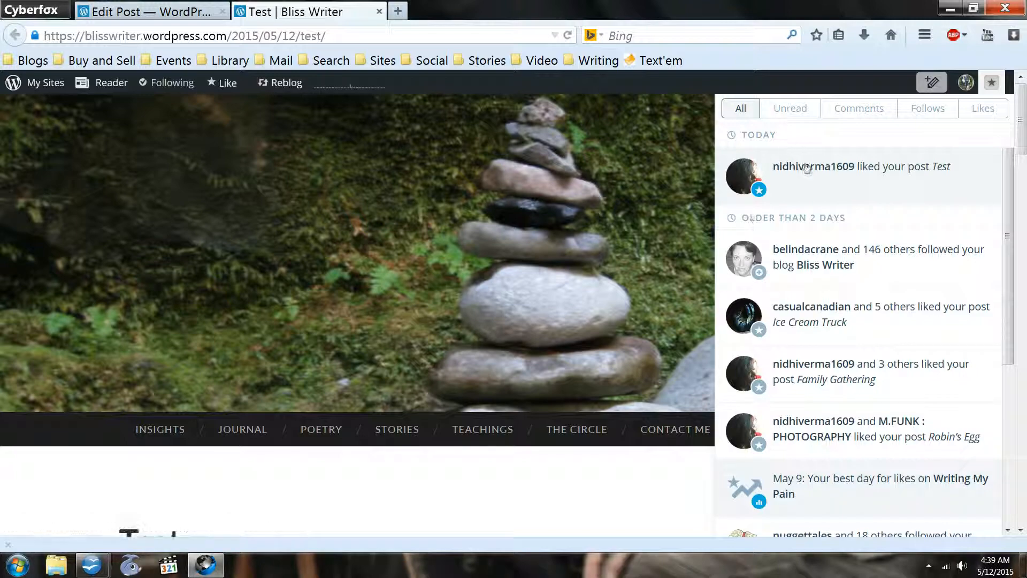
click(477, 481)
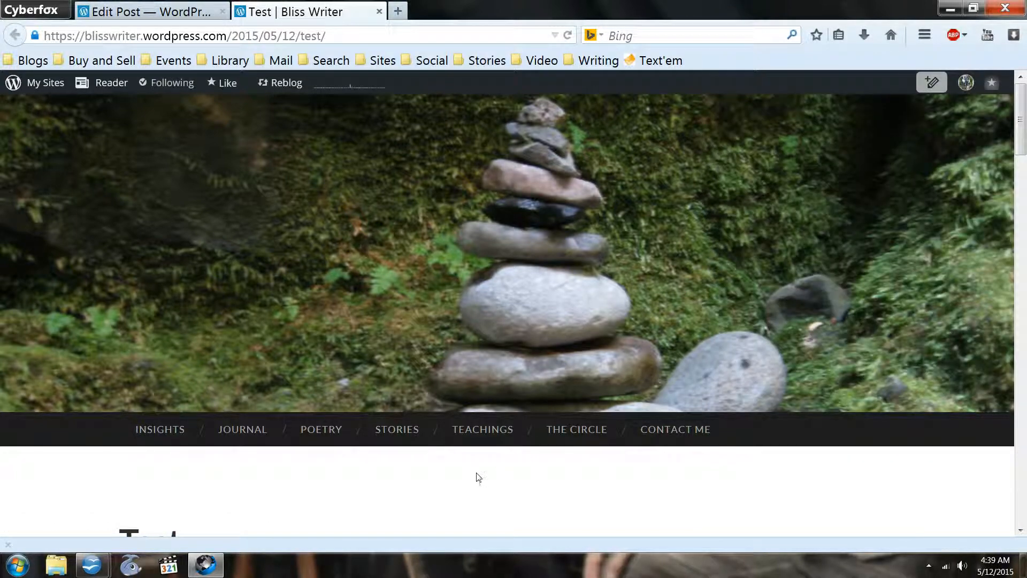
scroll(476, 473, down, 1)
scroll(476, 473, up, 1)
- Move the Test post to the trash from the blog's posts list, and close the browser
click(27, 85)
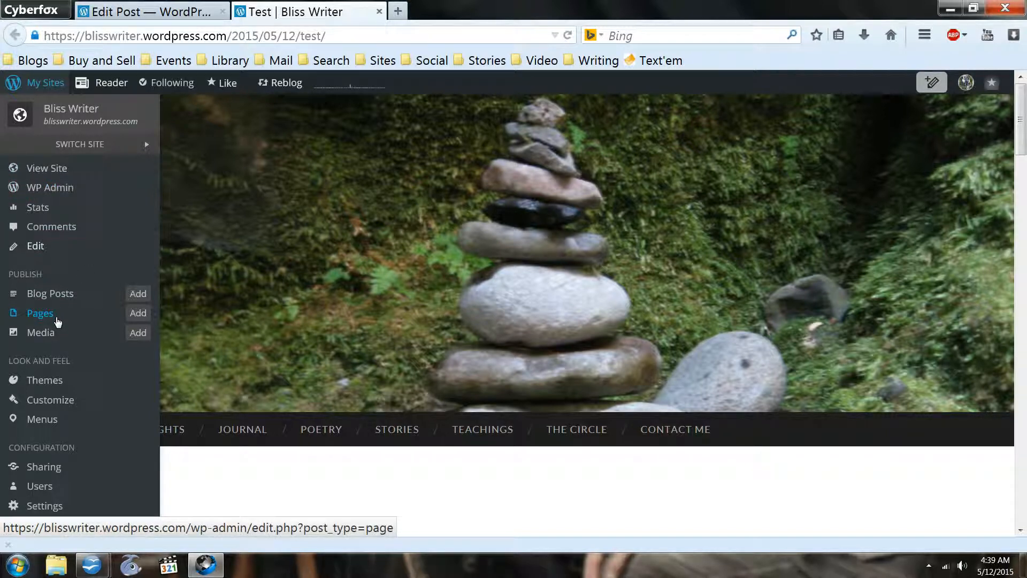
click(57, 298)
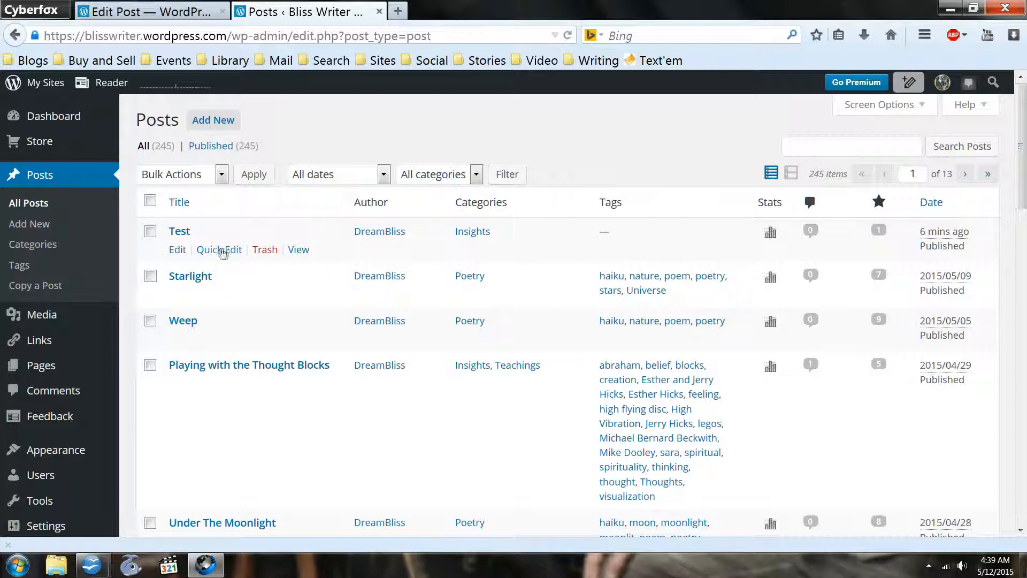
click(265, 250)
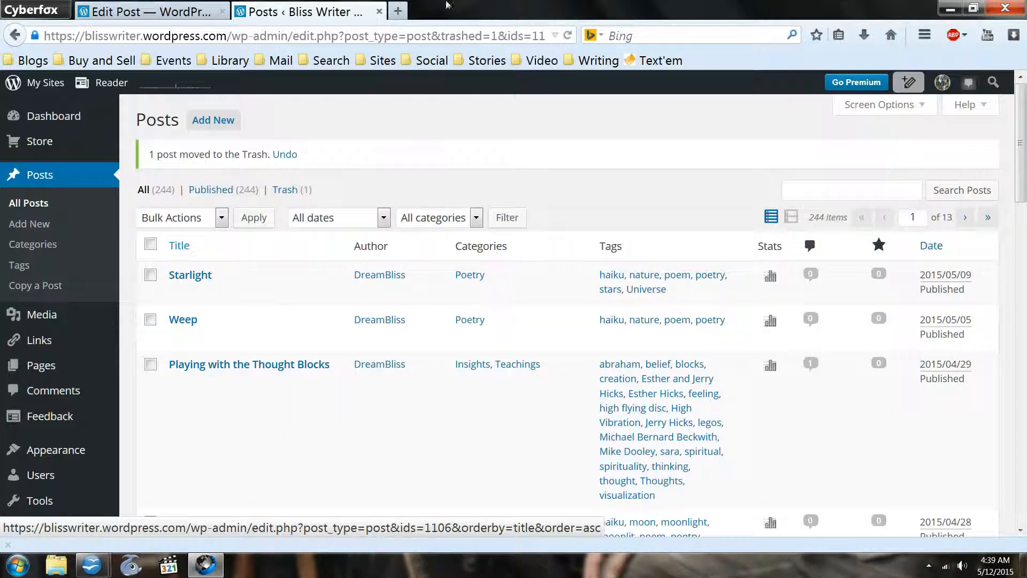
click(379, 11)
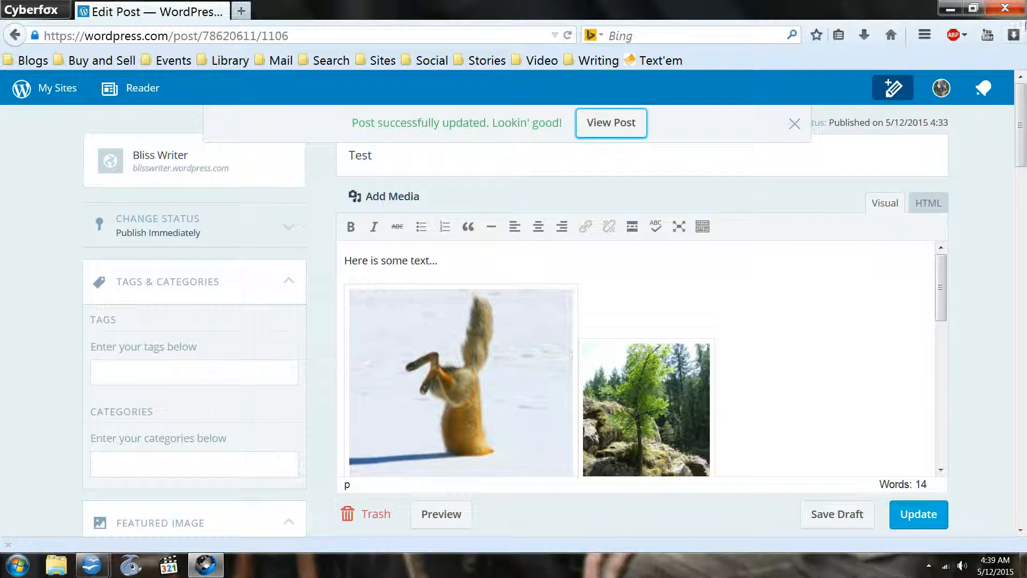
click(1006, 8)
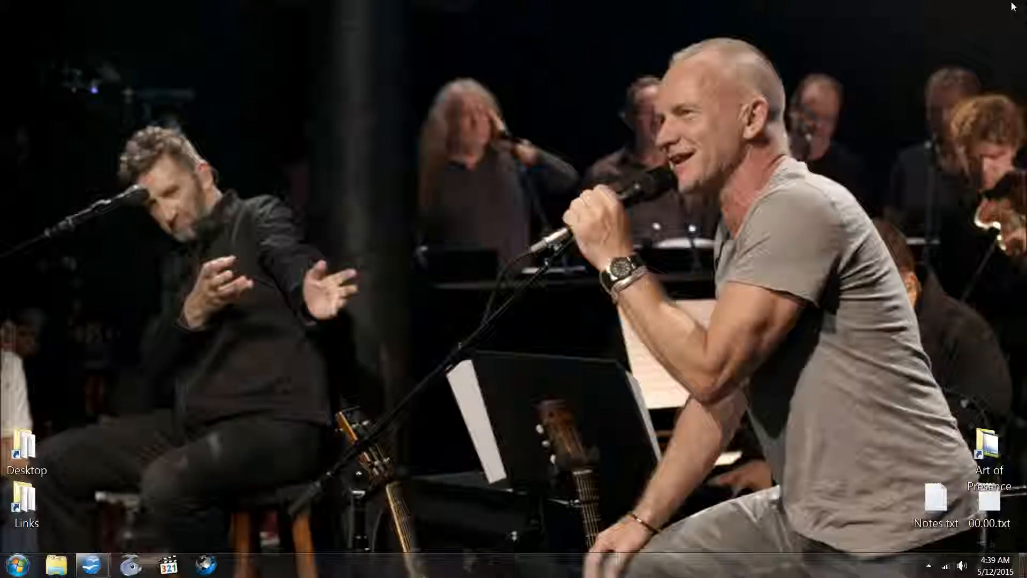